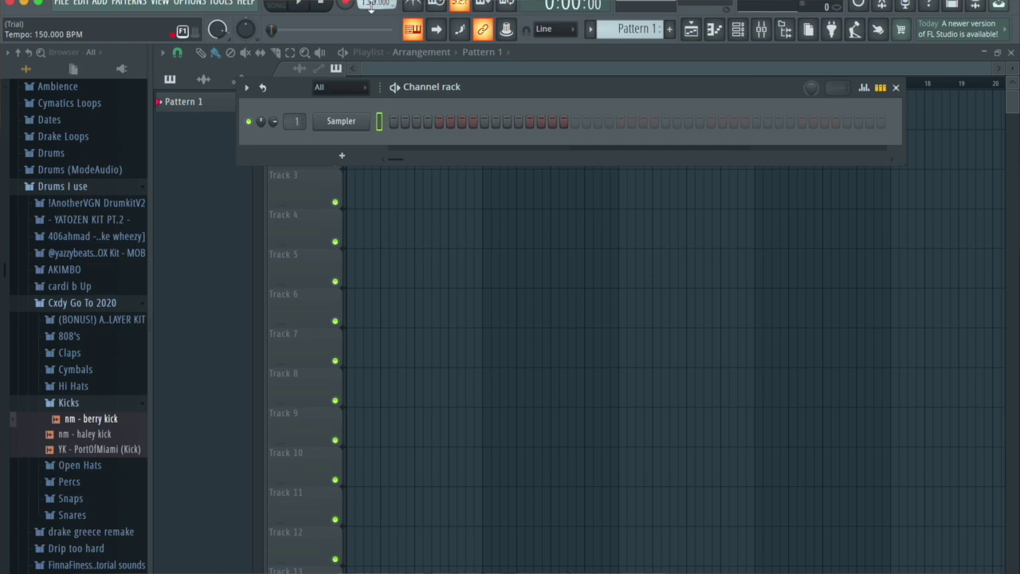
Add an FL Keys instrument channel to the channel rack and load its Dark Piano preset
click(342, 156)
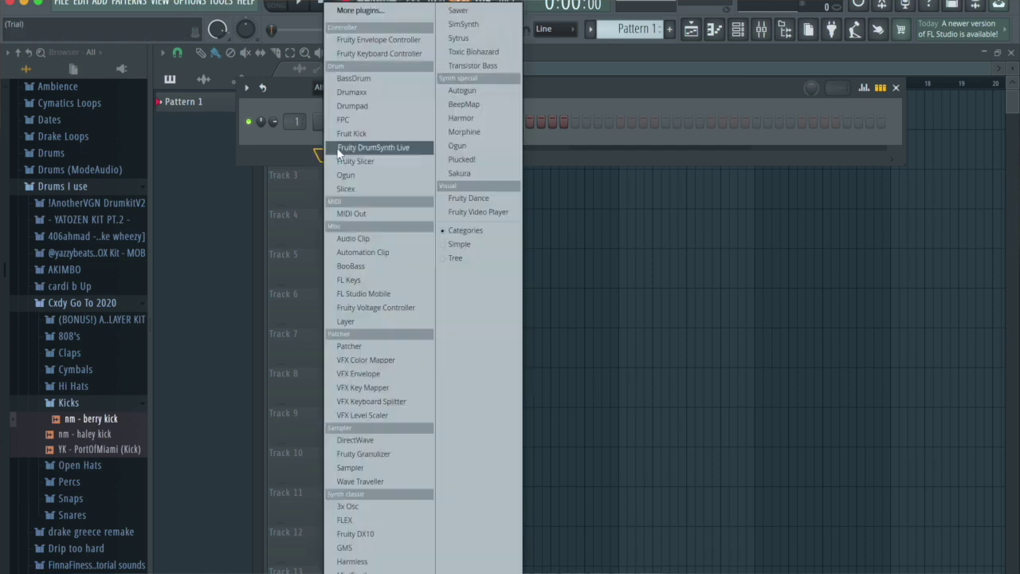
click(348, 281)
click(287, 196)
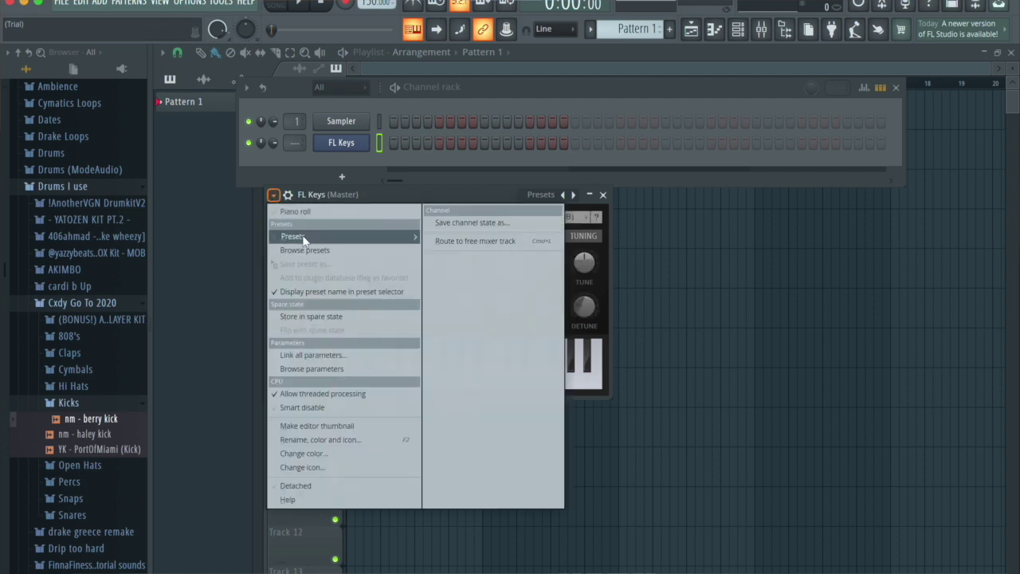
mouse_move(302, 236)
click(460, 294)
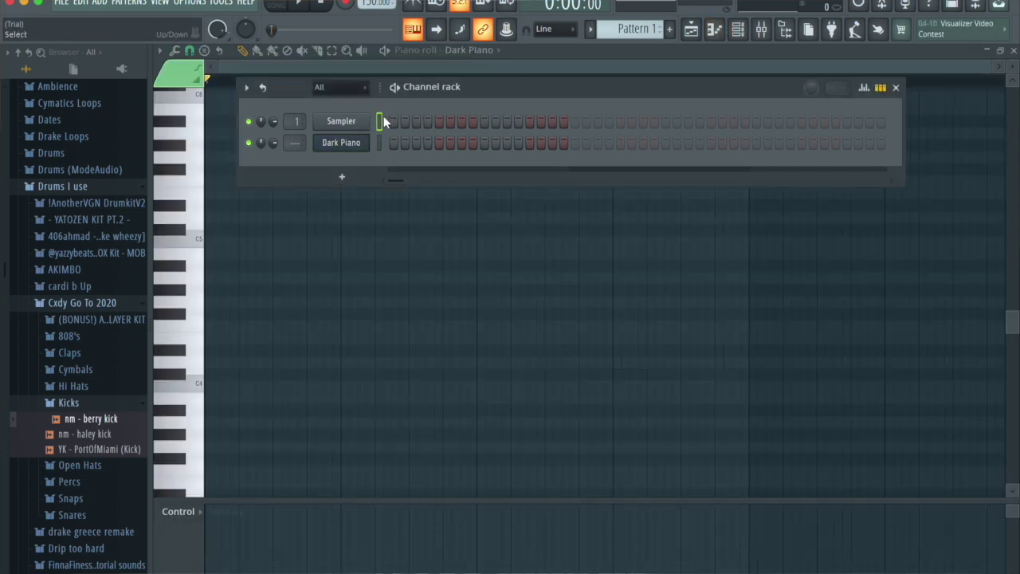
click(362, 183)
click(306, 173)
click(341, 176)
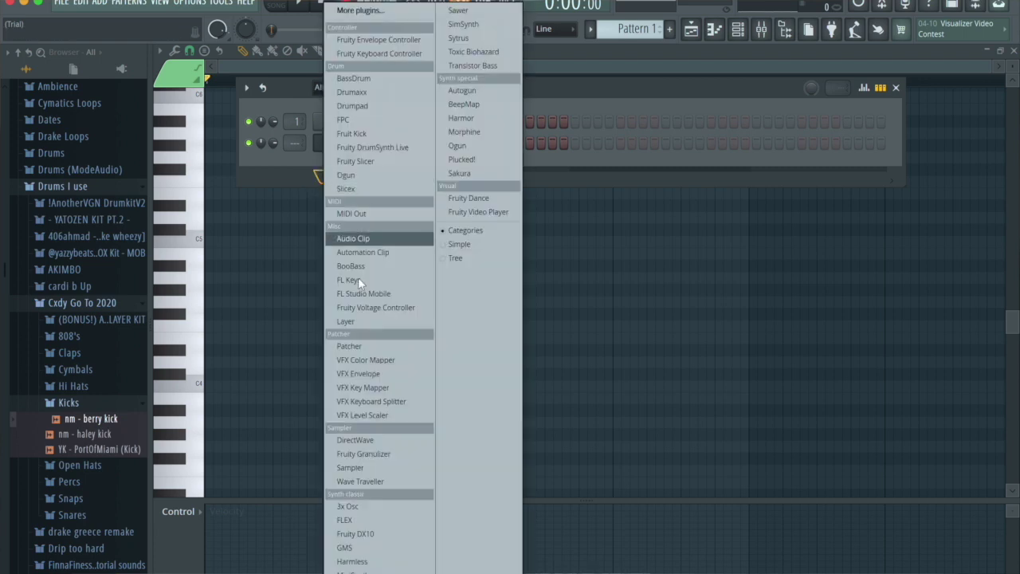
click(358, 467)
right_click(348, 178)
click(377, 317)
key(Return)
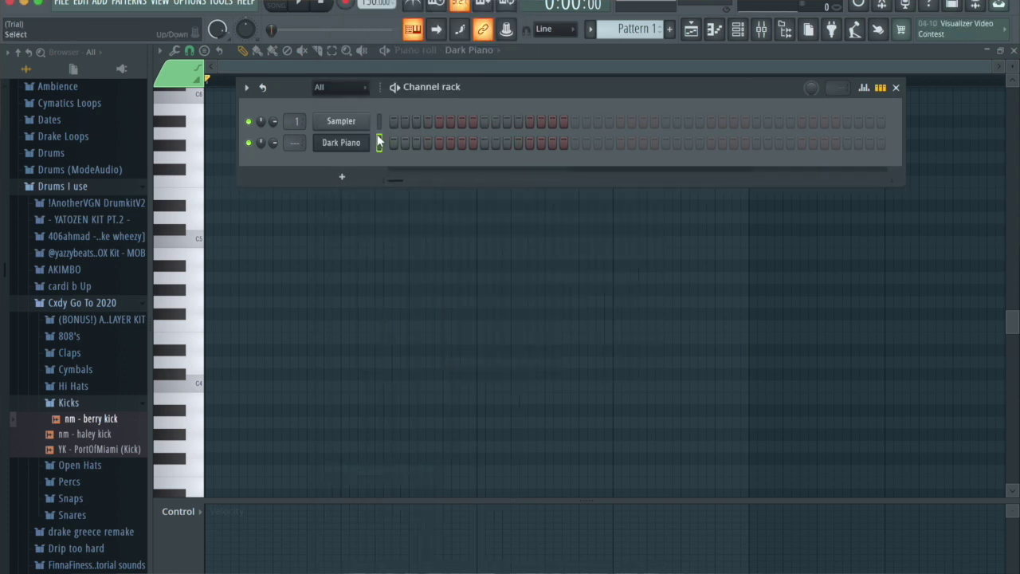
Audition the Dark Piano channel by playing C5 a few times
key(q)
key(q)
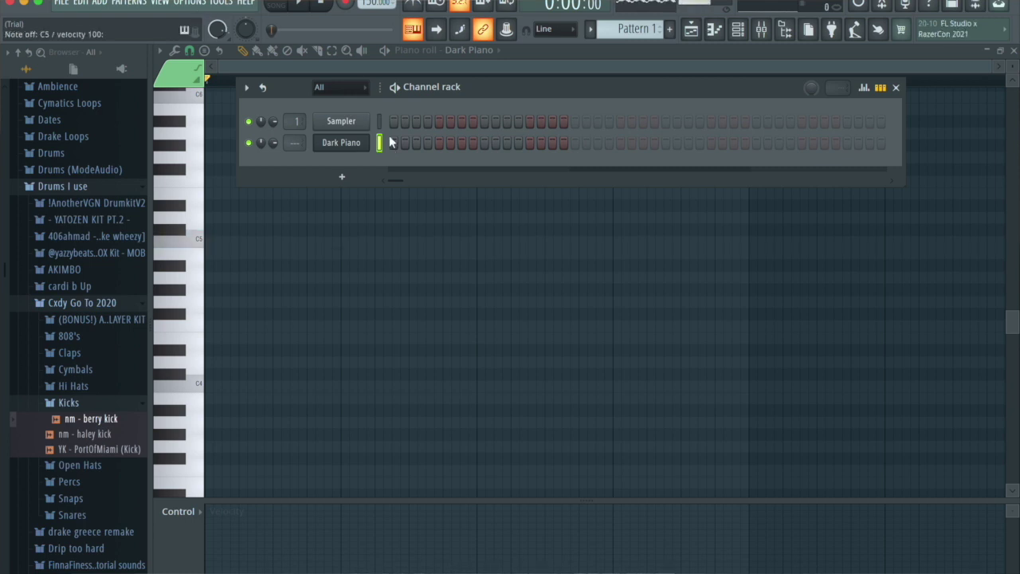
key(q)
Stamp the Minor Natural (Aeolian) scale from C4 and from C5 at bar 1 of the Sampler's piano roll
click(715, 32)
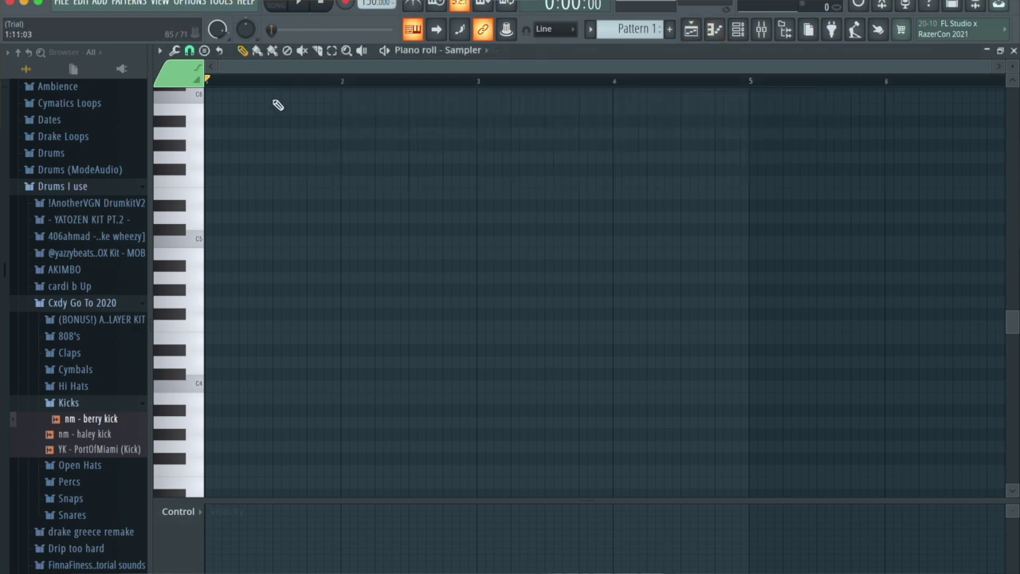
click(208, 65)
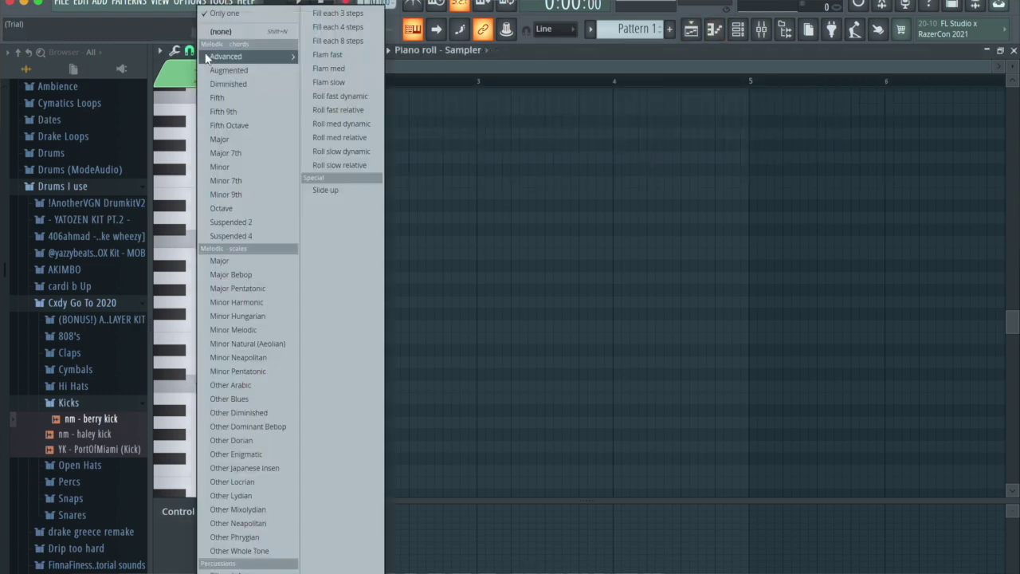
click(259, 342)
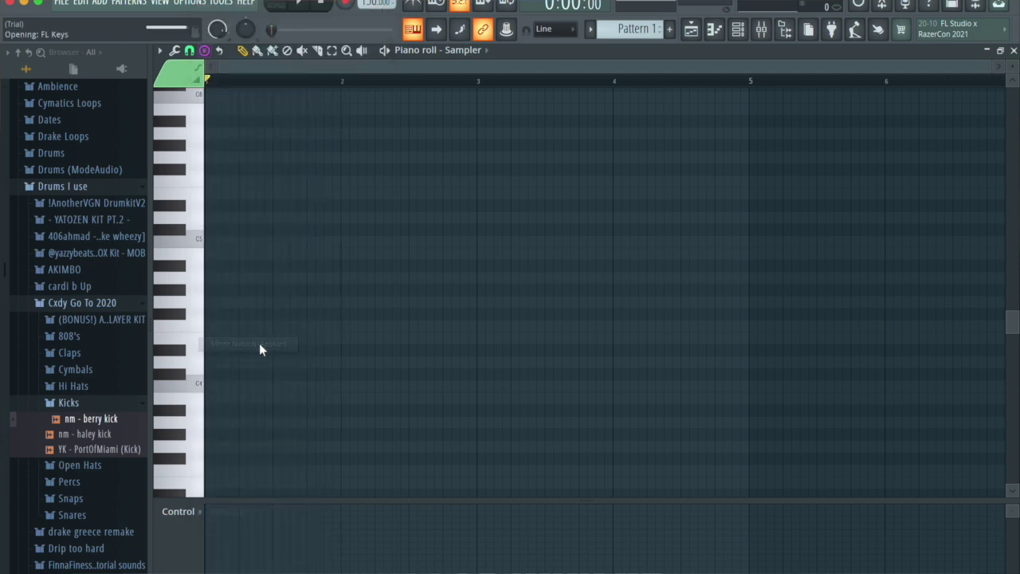
click(211, 239)
drag(210, 241, 293, 334)
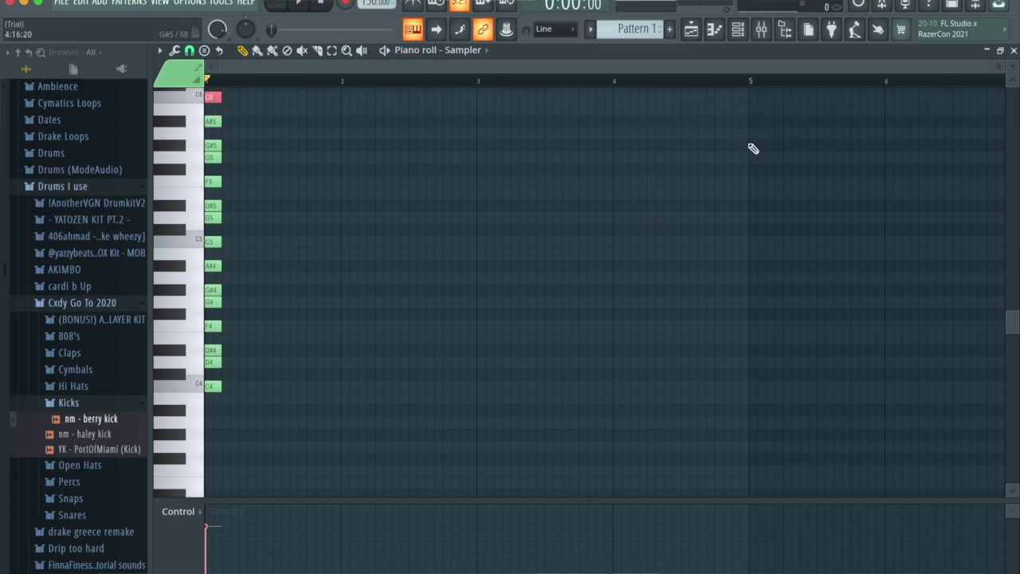
Extend all the stamped scale notes to the start of bar 5, removing the temporary end note
click(750, 145)
key(ctrl+l)
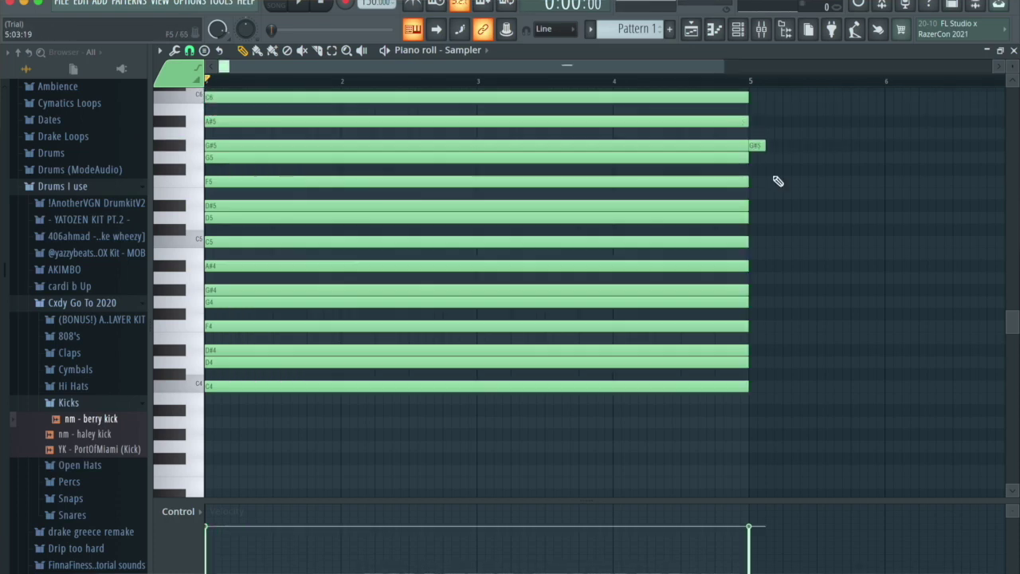
right_click(755, 147)
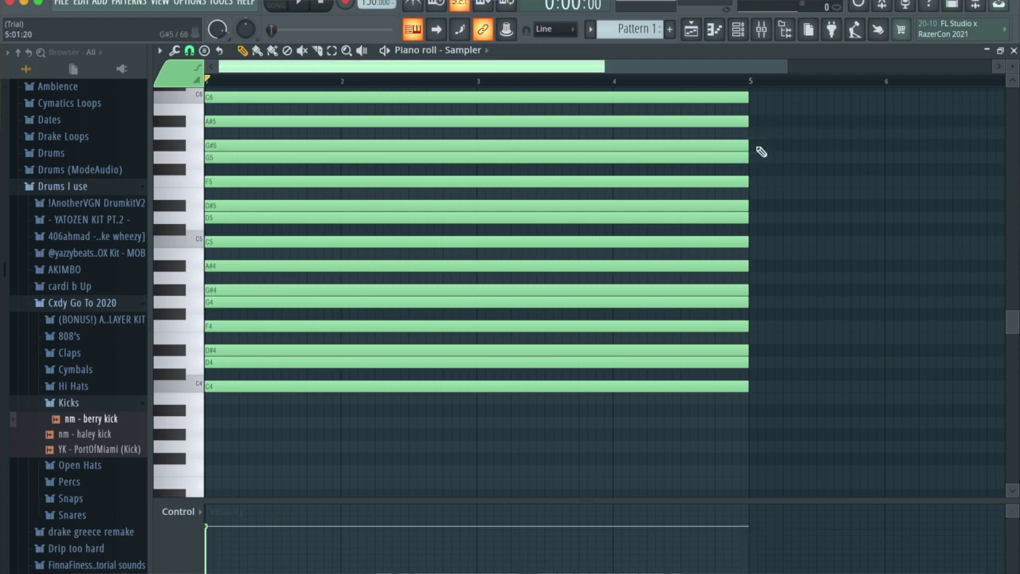
In the Dark Piano piano roll, place C5 and G5 at bar 1, and C5 and F5 midway through bar 2
click(474, 49)
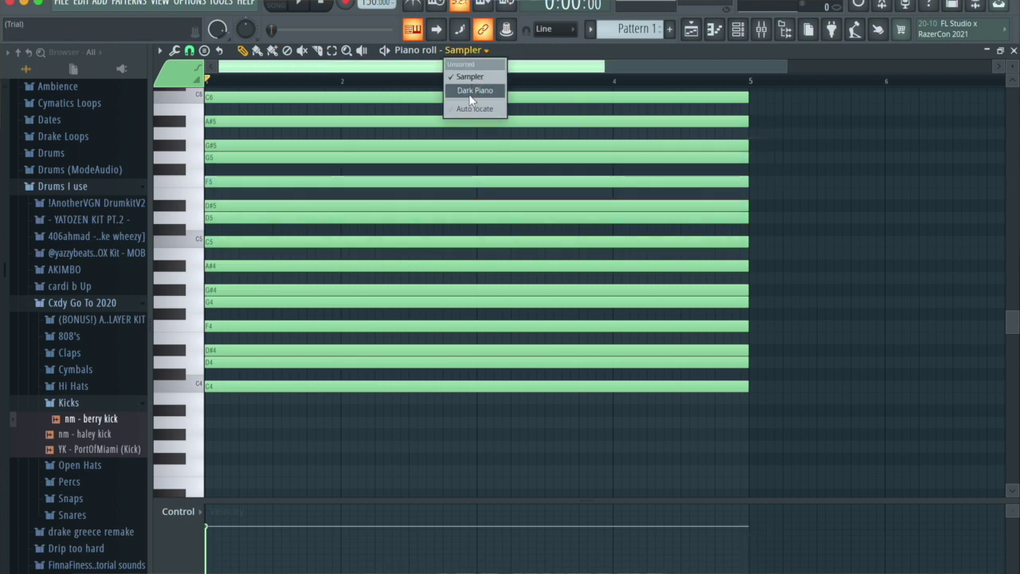
click(471, 93)
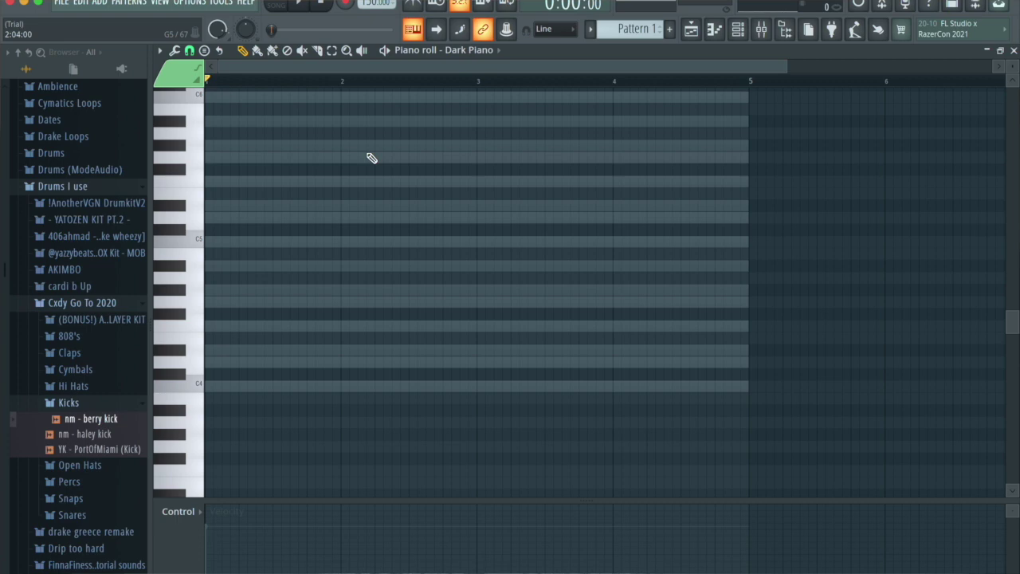
click(210, 241)
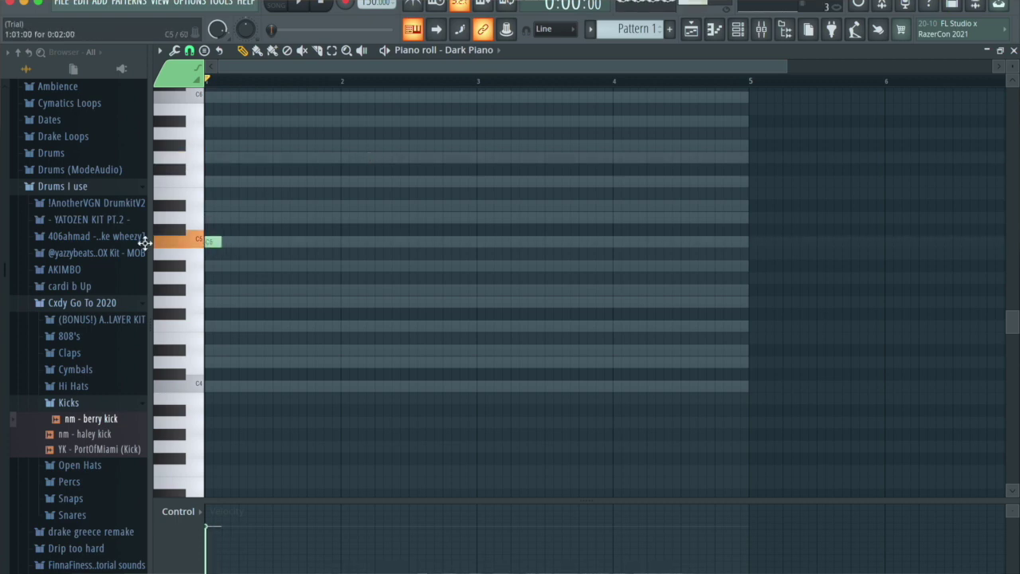
click(416, 242)
click(414, 182)
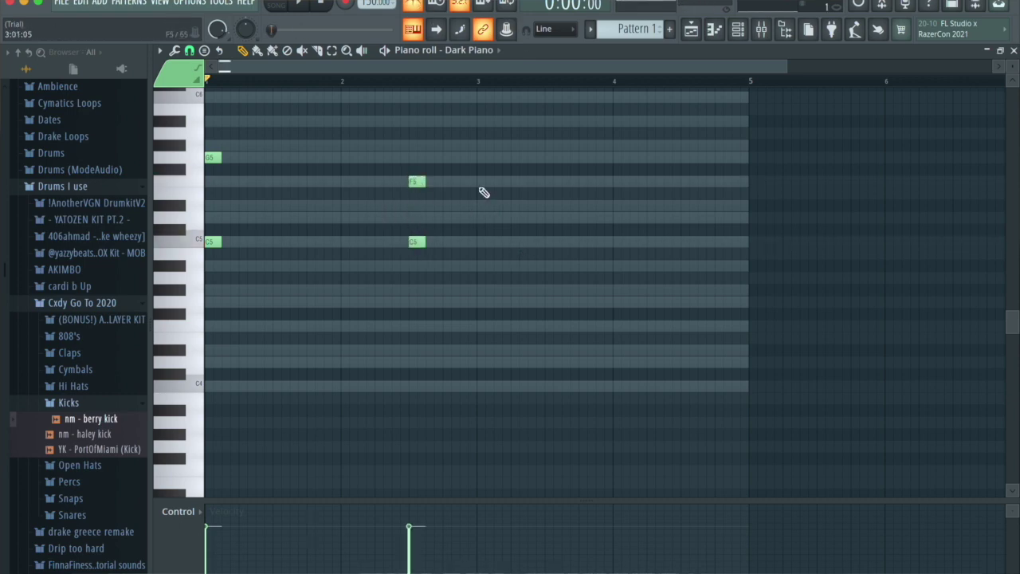
Extend the chord notes end to end up to the start of bar 3, removing the temporary end note
click(484, 181)
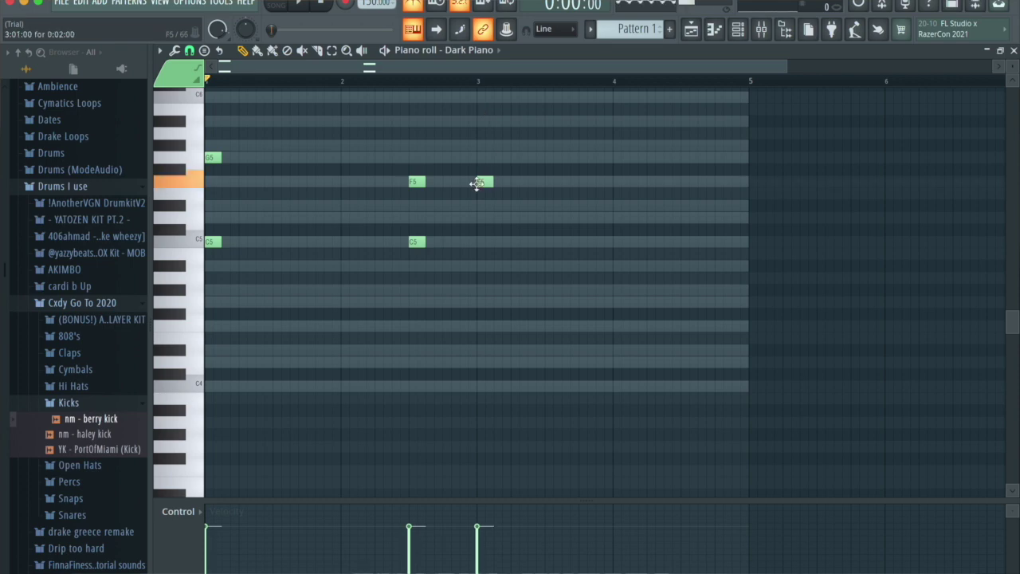
key(ctrl+l)
right_click(486, 182)
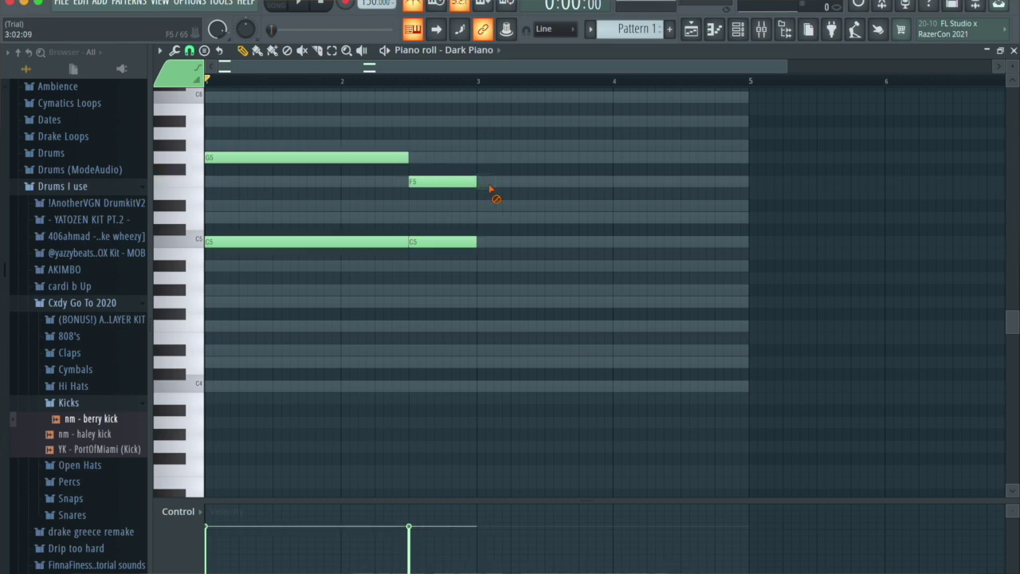
Copy the C5 notes one octave down to C4 and duplicate the two-bar chord pattern into bars 3 and 4
drag(508, 298, 245, 244)
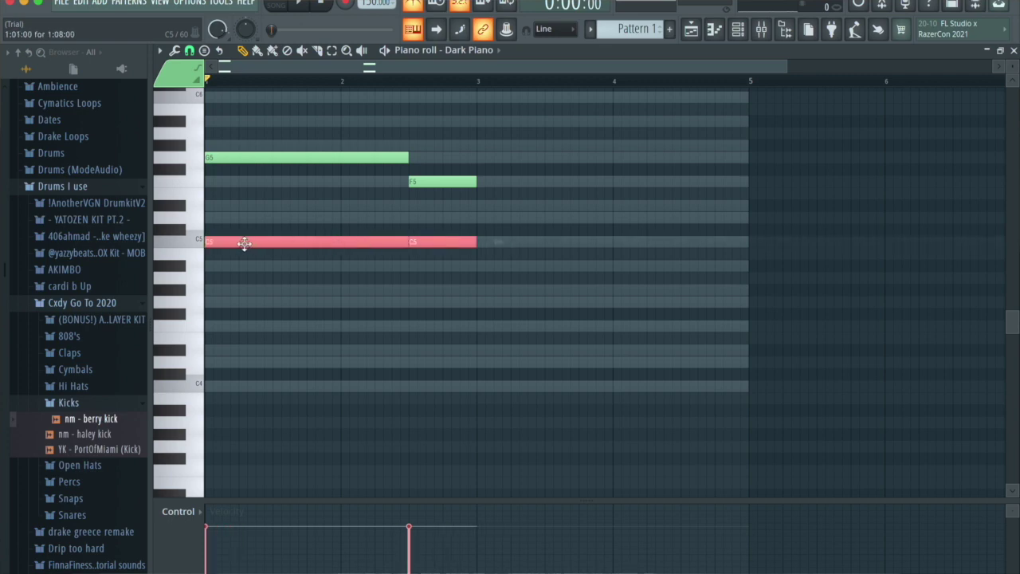
key(ctrl+Down)
click(593, 413)
right_click(595, 416)
key(ctrl+b)
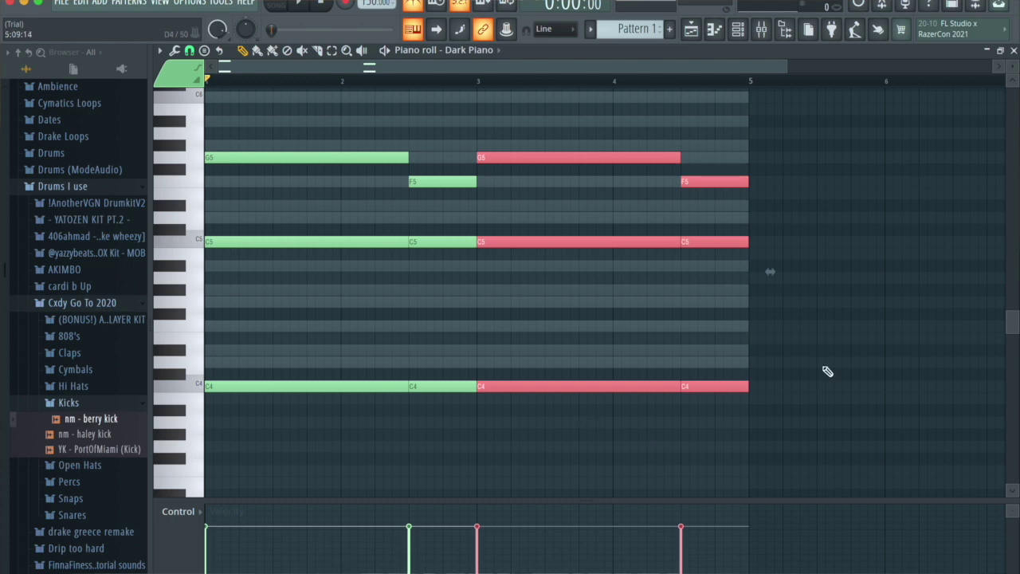
Strum the chord notes with the strumizer and vary their velocities with the randomizer's levels
click(846, 350)
right_click(849, 350)
key(alt+s)
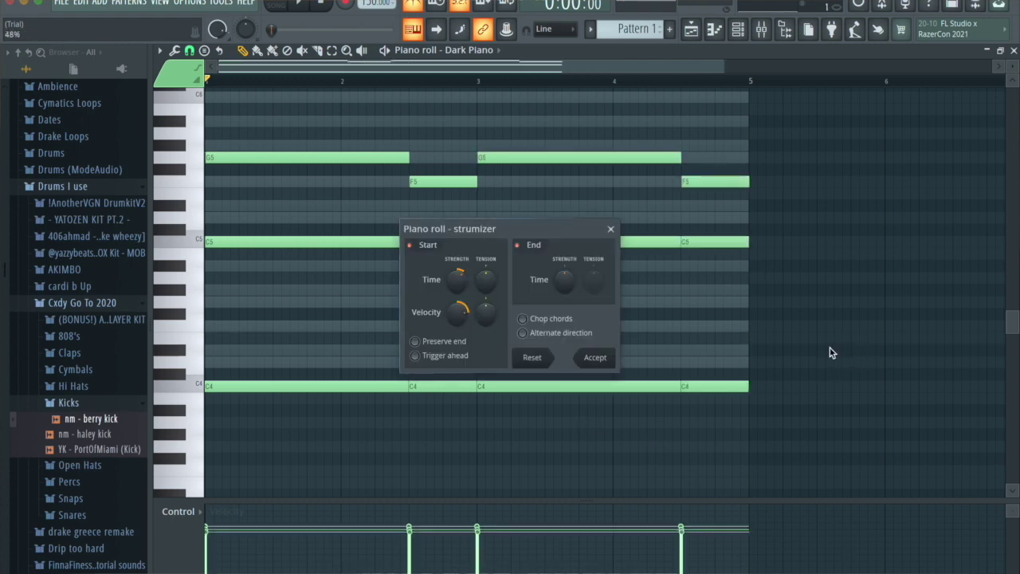
click(594, 359)
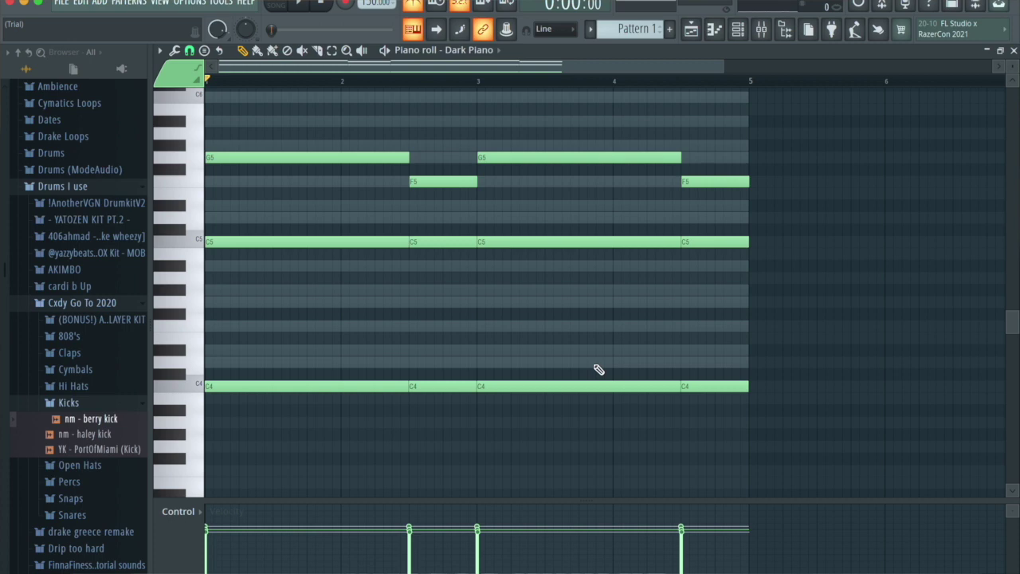
key(alt+r)
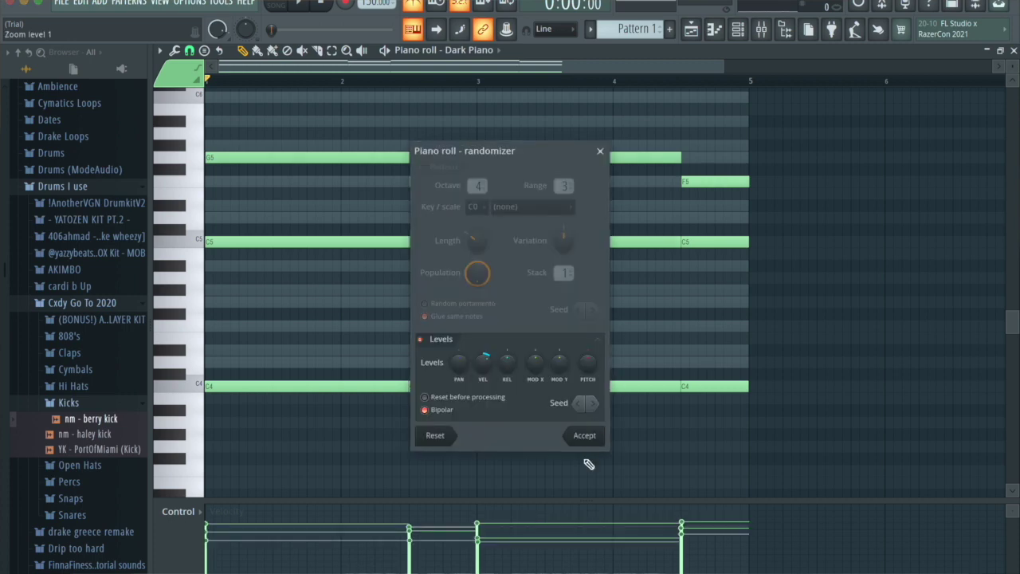
click(588, 437)
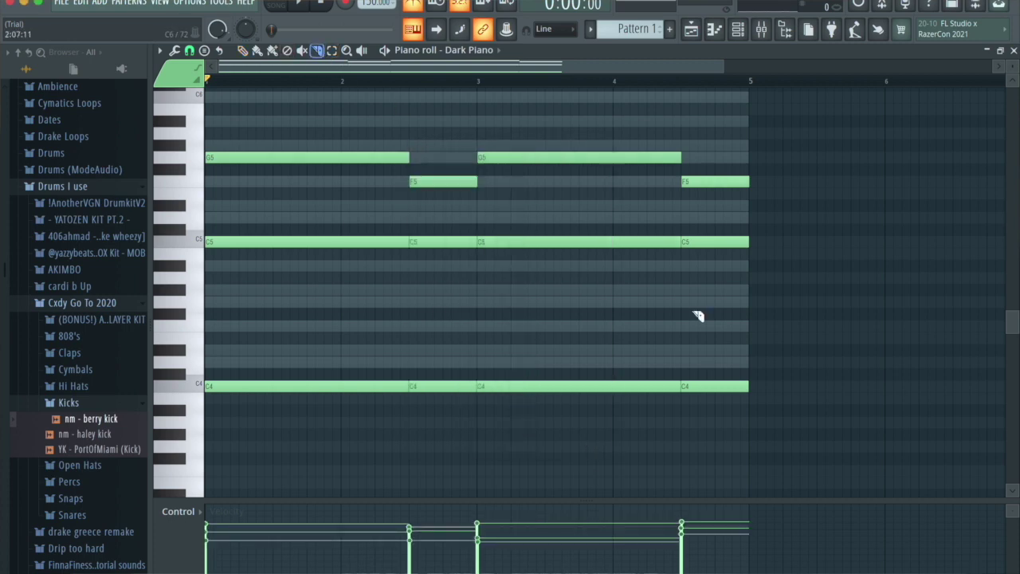
Slice off the chord note ends at bar 5 and play back the pattern
drag(763, 458, 750, 134)
scroll(241, 144, up, 2)
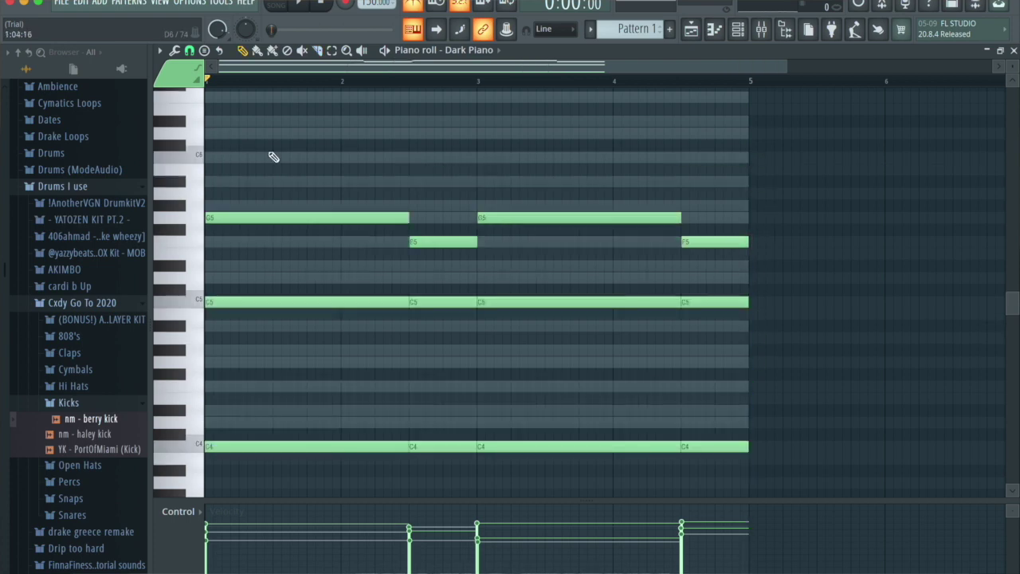
key(space)
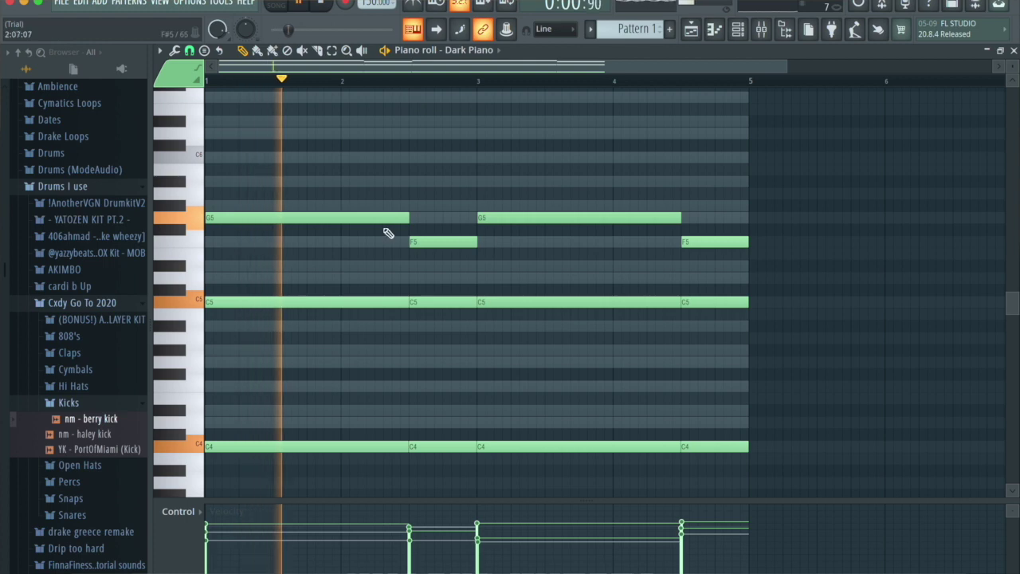
key(space)
Place descending four-step melody notes D#6, D6 and C6 across bar 1 from its second beat and play them back
scroll(279, 202, up, 4)
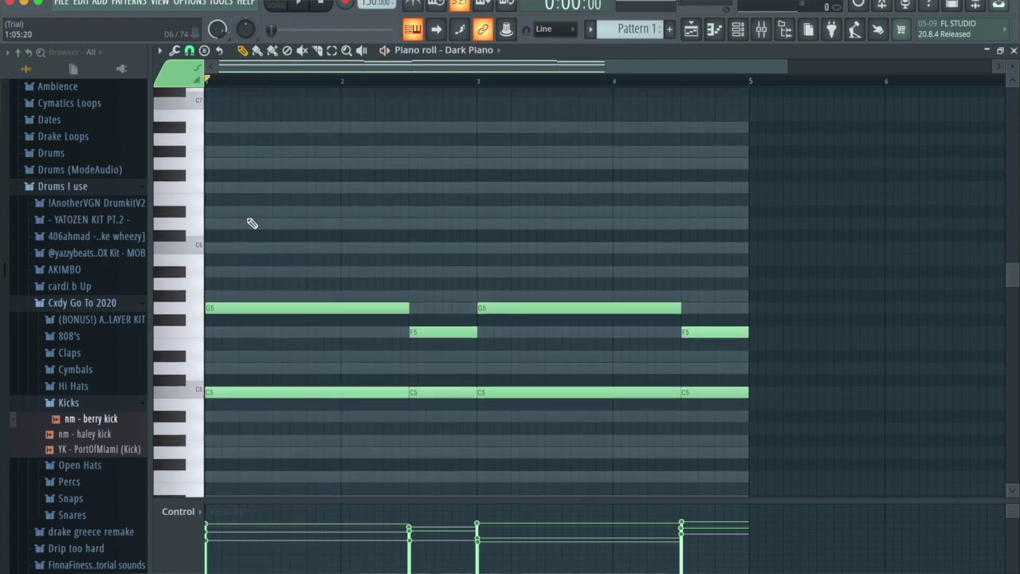
click(243, 212)
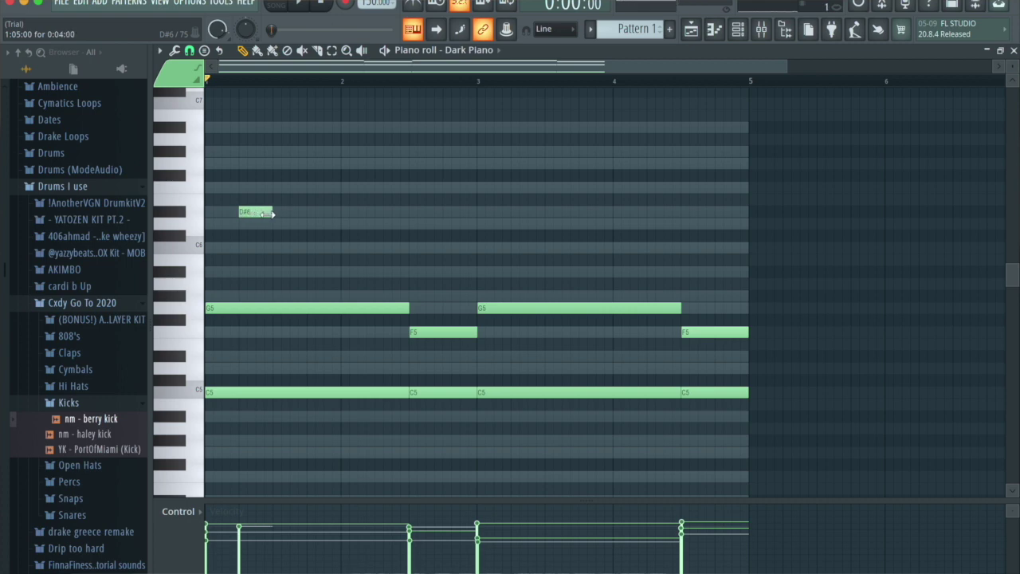
click(275, 224)
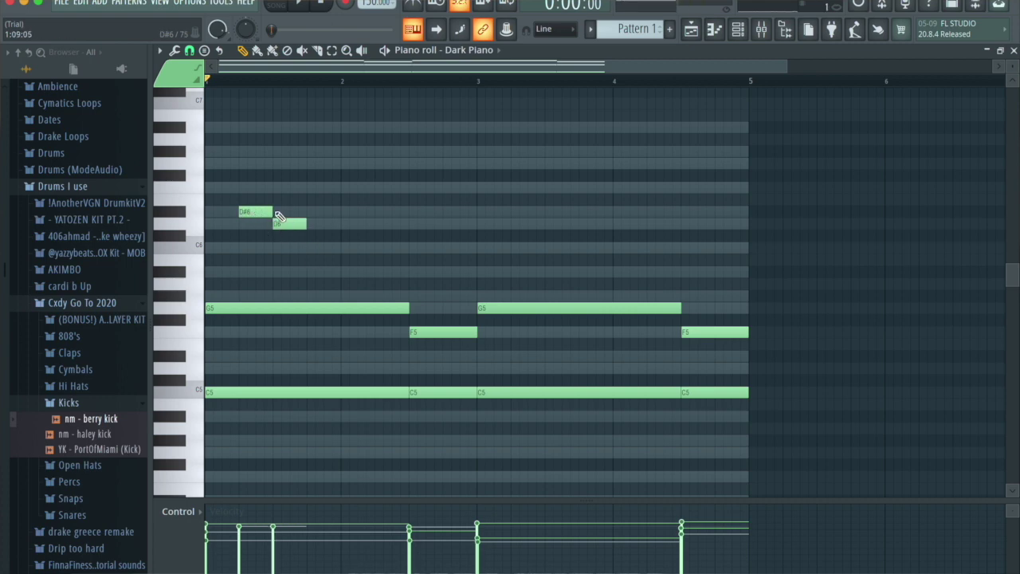
click(310, 248)
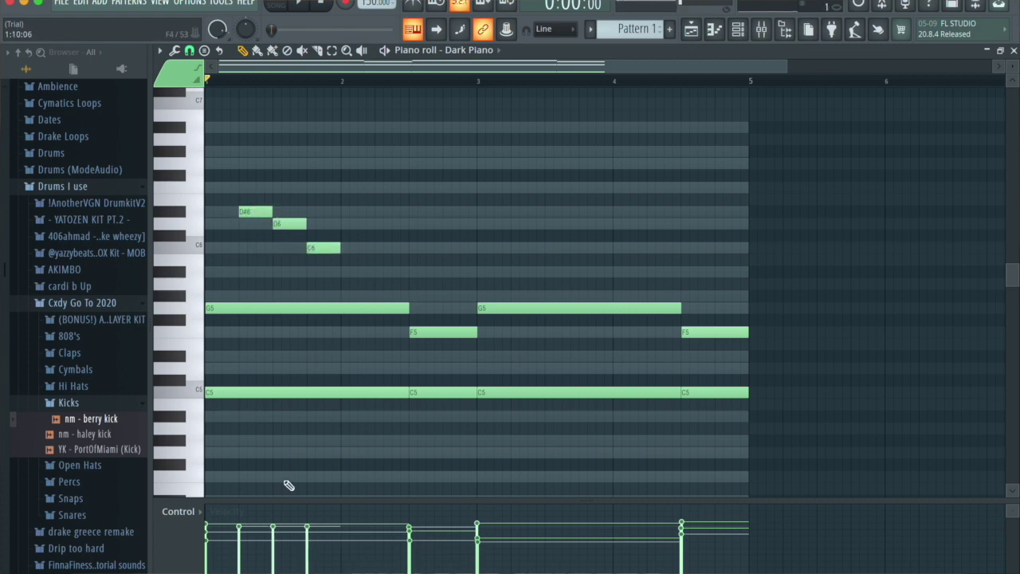
key(space)
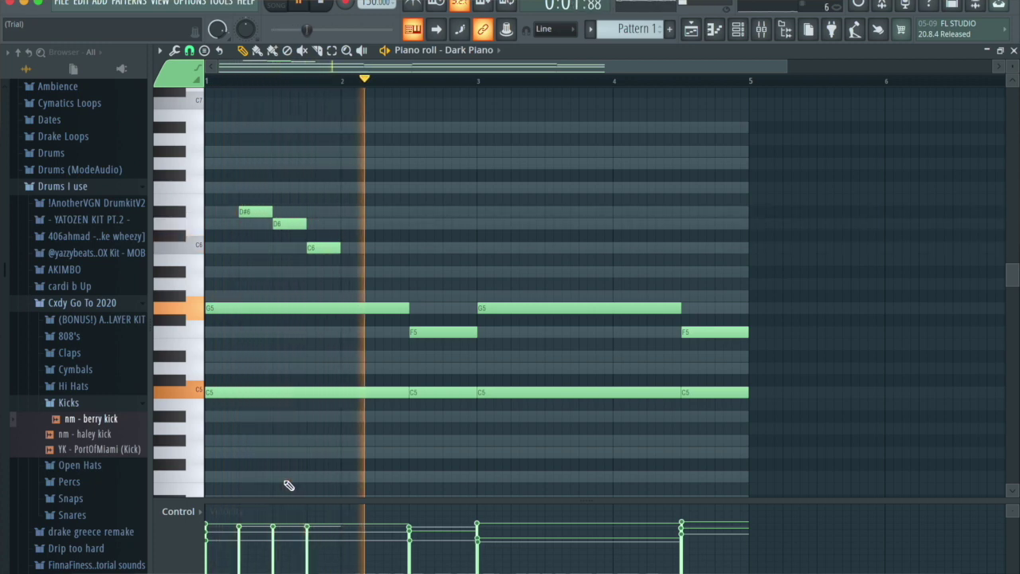
key(space)
Copy the three-note D#6, D6, C6 melody from bar 1 into bar 3
drag(362, 292, 317, 212)
key(Delete)
drag(383, 289, 533, 205)
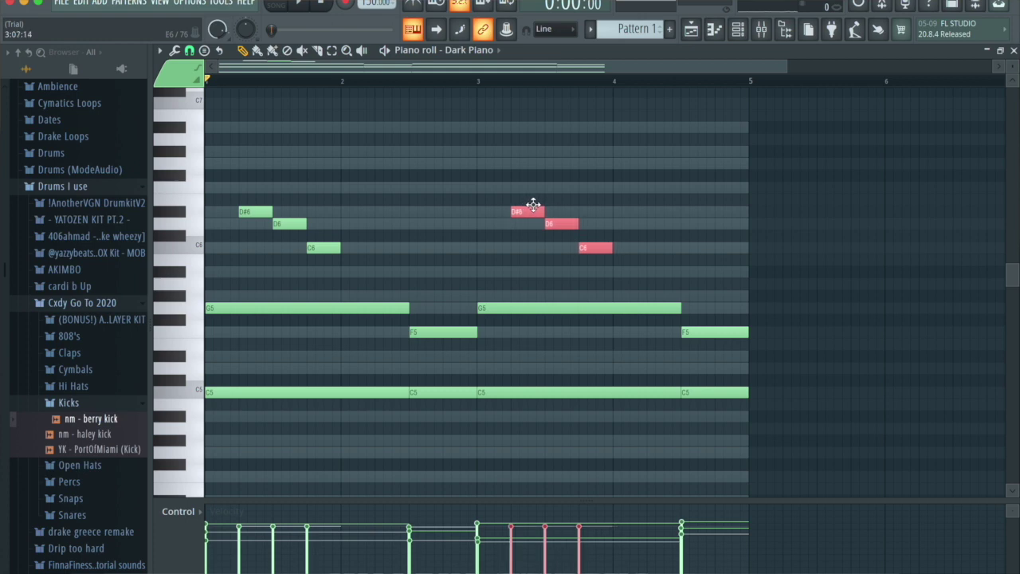
Place short two-step notes G#6, G6 and F6 in the second half of bar 4 and play back the pattern
scroll(707, 241, up, 2)
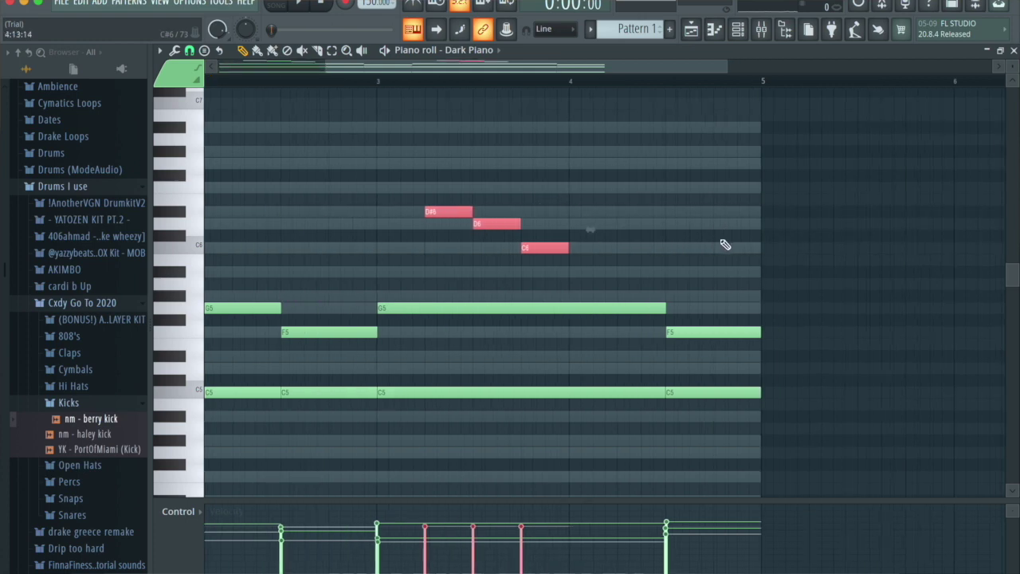
click(690, 212)
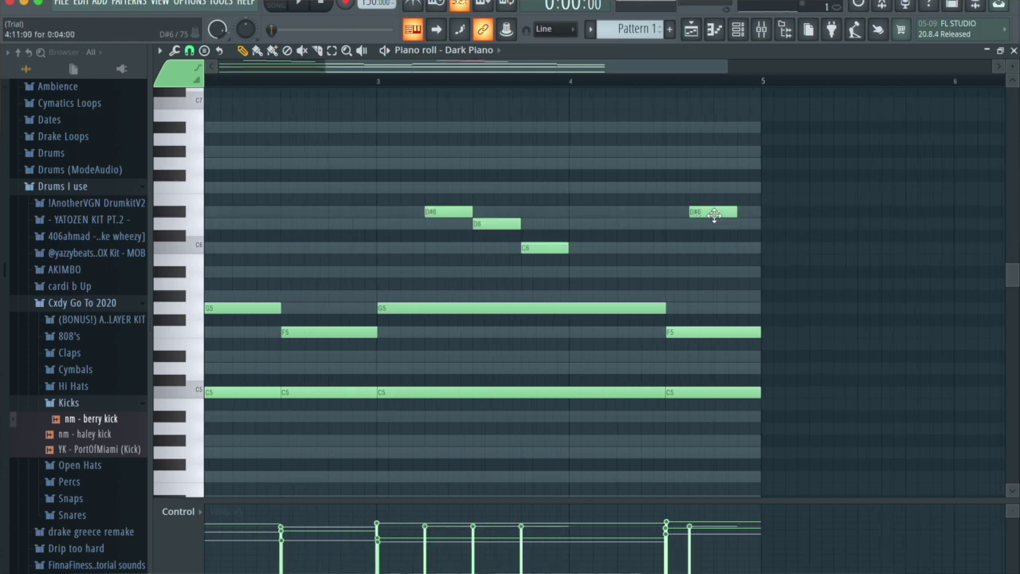
drag(733, 211, 724, 163)
click(718, 229)
click(749, 188)
key(space)
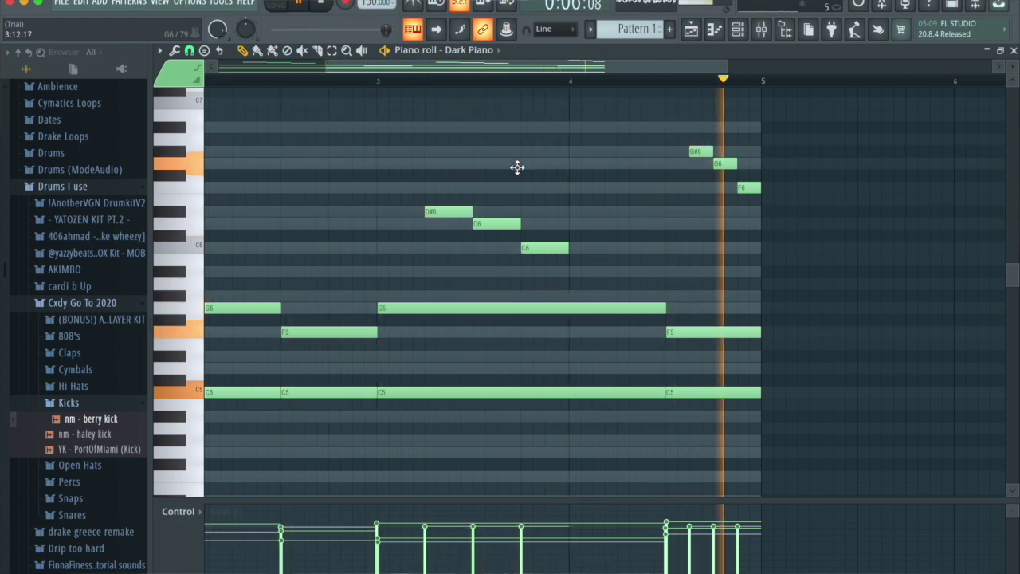
Shift the G#6, G6 and F6 notes in bar 4 two steps earlier and add a two-step D#6 note at the bar's end
key(space)
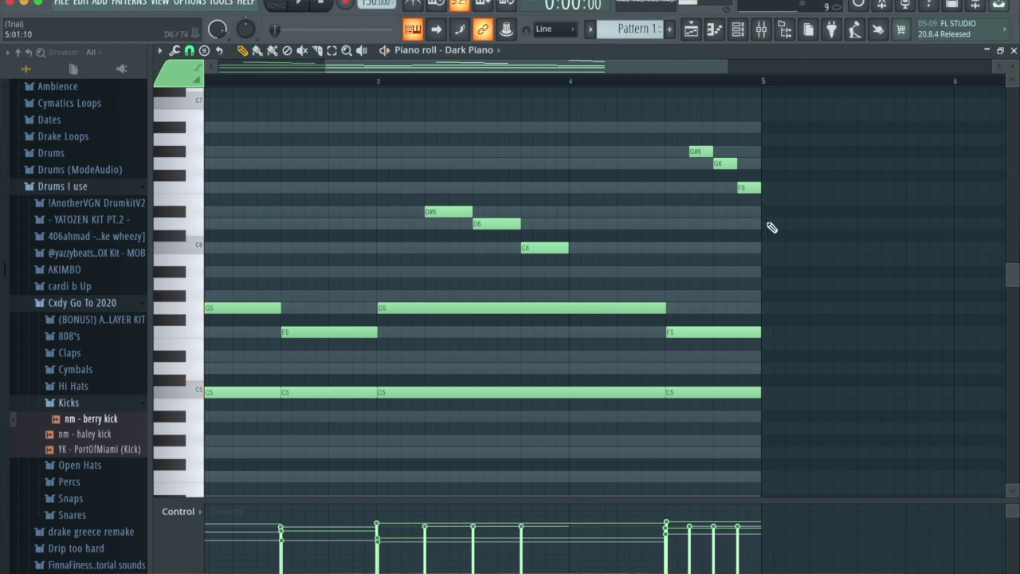
drag(765, 220, 673, 149)
key(space)
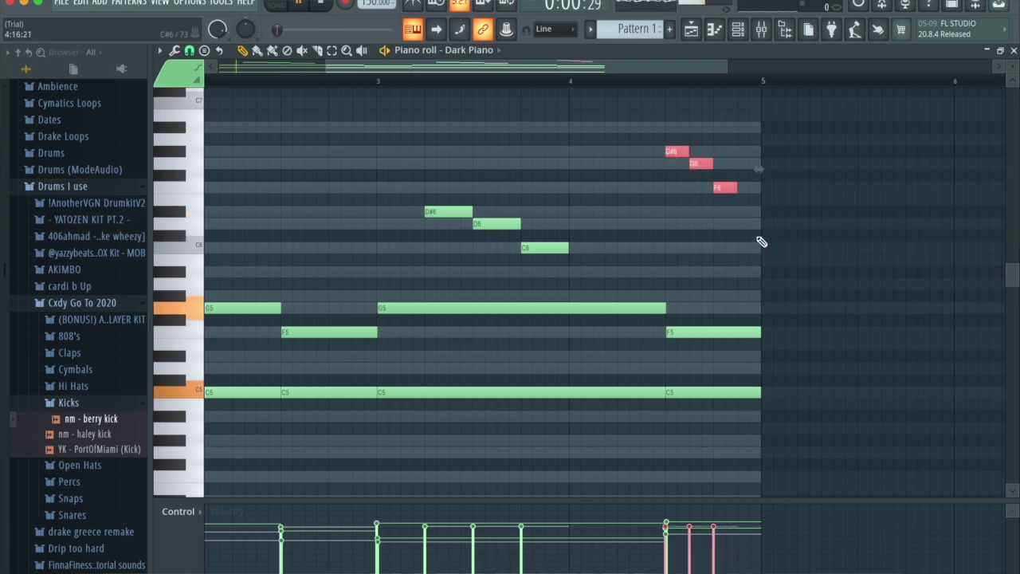
click(739, 211)
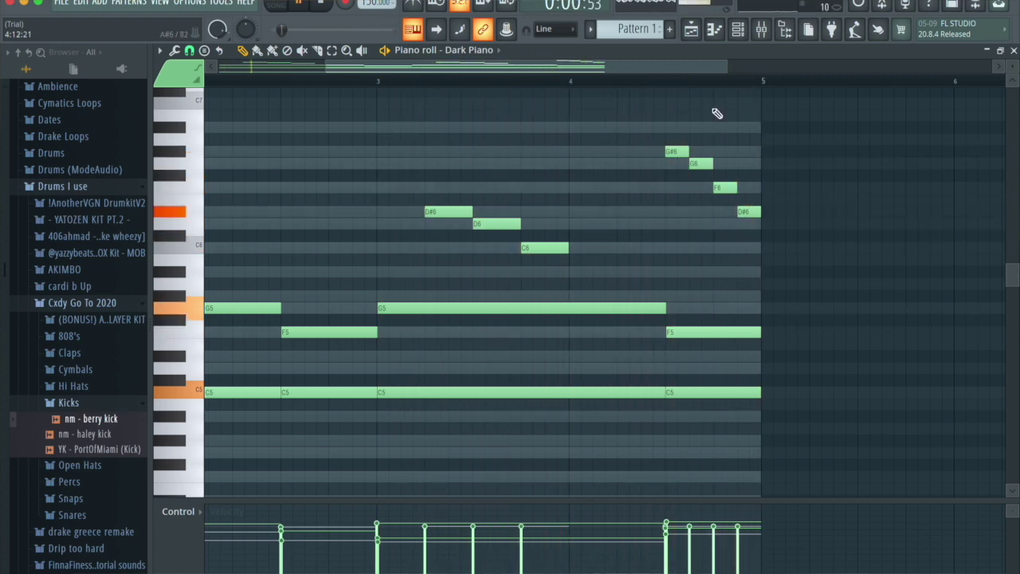
Load the Pierre Hat sample from the Hi Hats folder as a new channel and fill each 2 steps
click(736, 38)
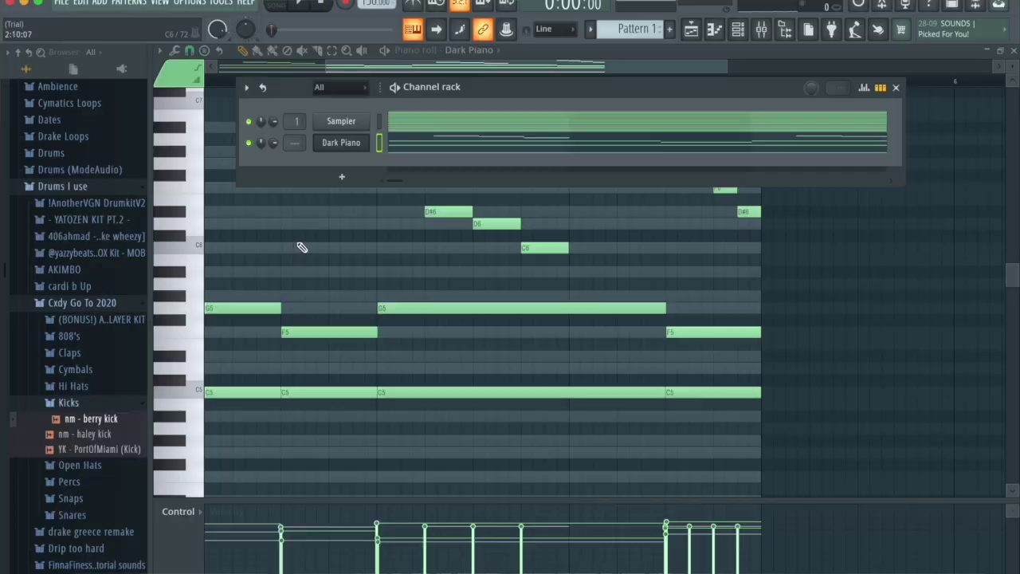
click(89, 402)
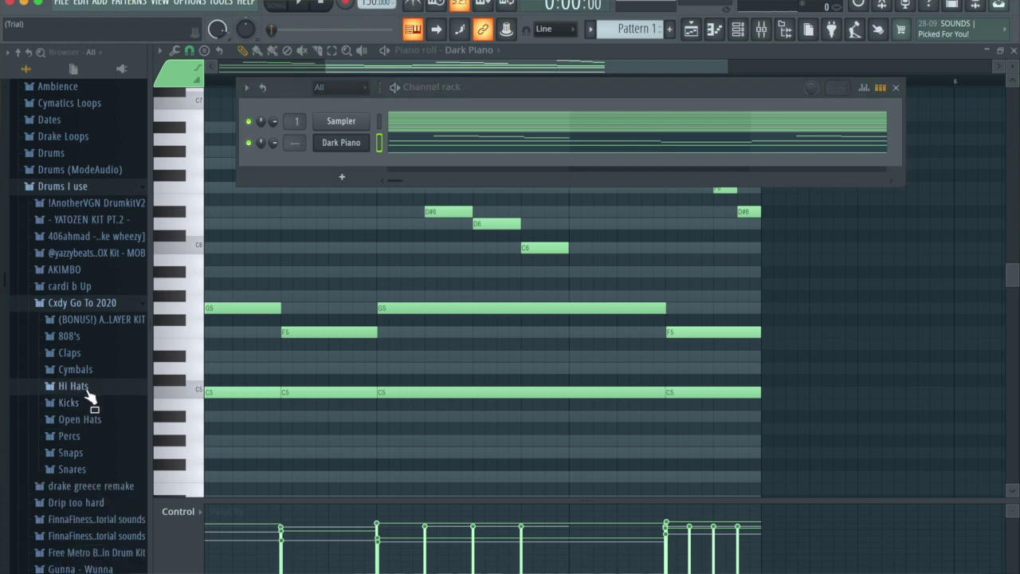
click(91, 386)
drag(89, 462, 343, 160)
right_click(342, 160)
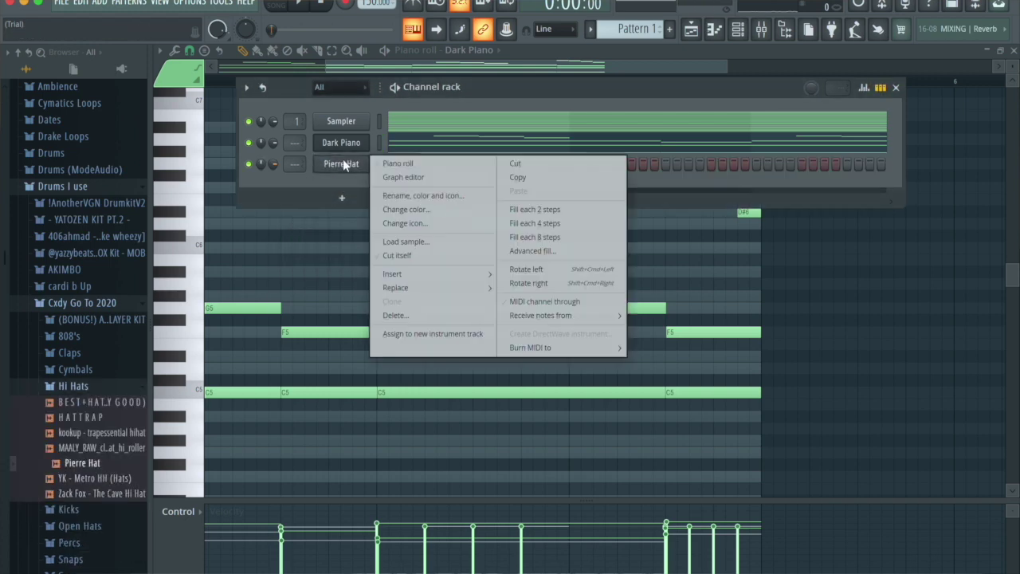
click(320, 187)
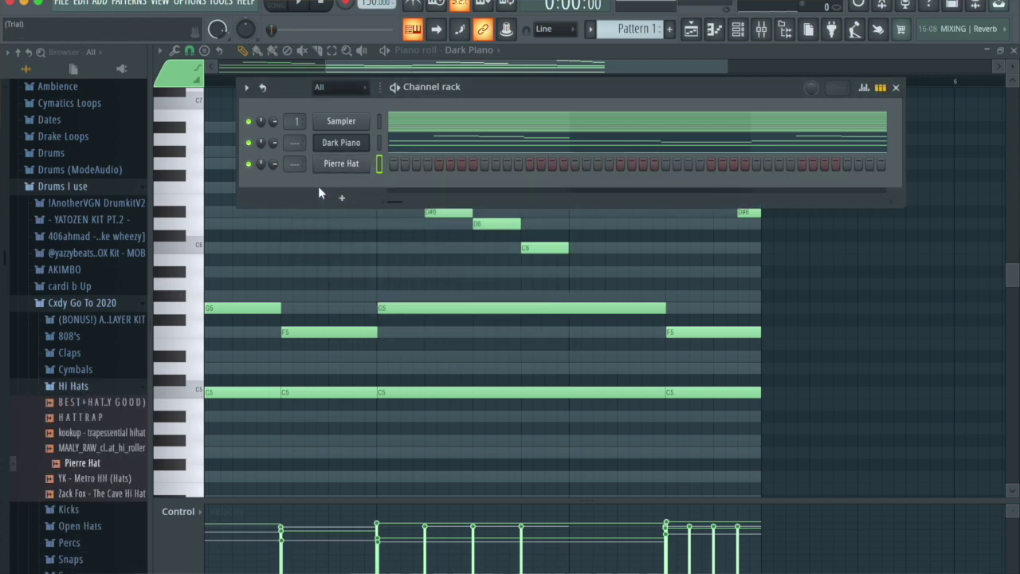
drag(82, 470, 121, 452)
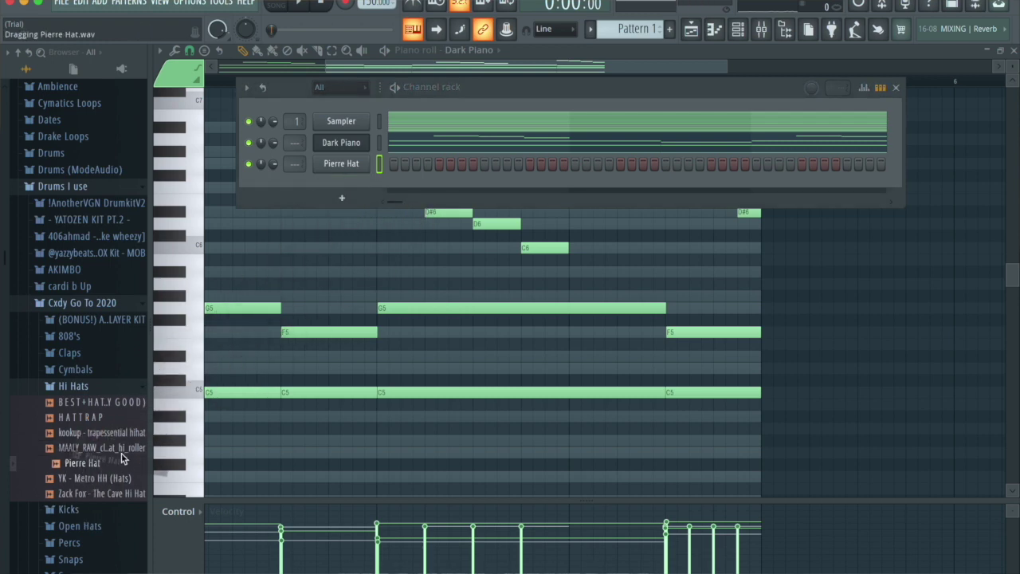
right_click(356, 164)
click(562, 209)
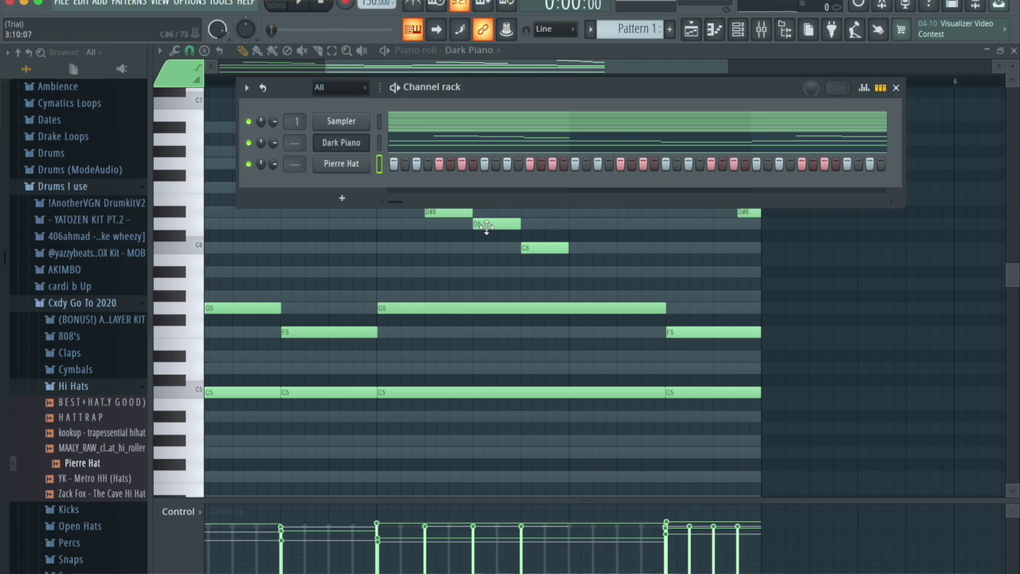
Load the Murda Clap sample from the Claps folder as a new channel and place a hit on its ninth step
click(73, 385)
click(70, 352)
drag(79, 459, 427, 164)
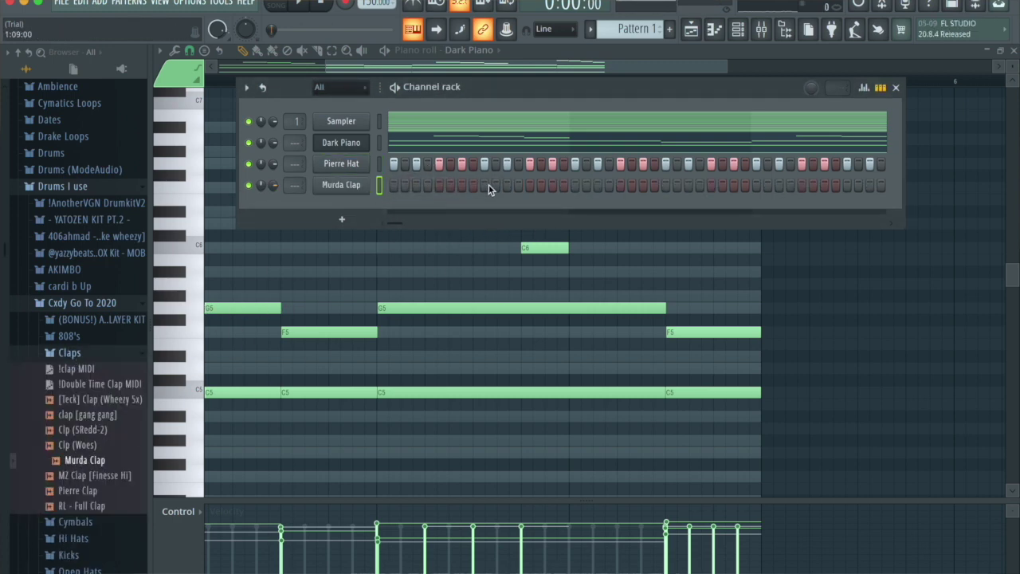
click(484, 185)
Repeat the Murda Clap hit from bar 1 across bars 2 to 4 and play back the pattern
click(714, 34)
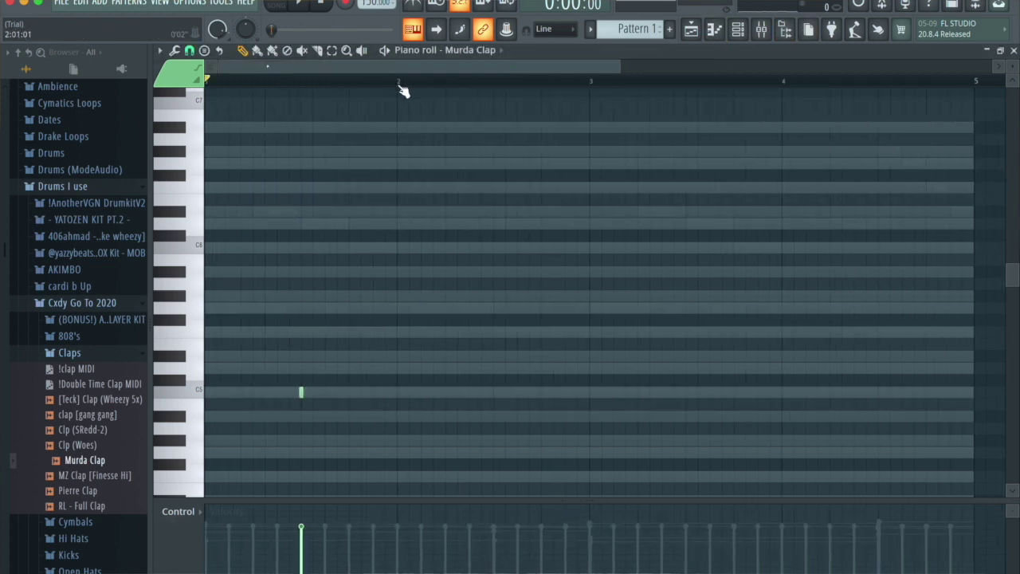
drag(398, 84, 59, 15)
key(ctrl+b)
key(ctrl+b)
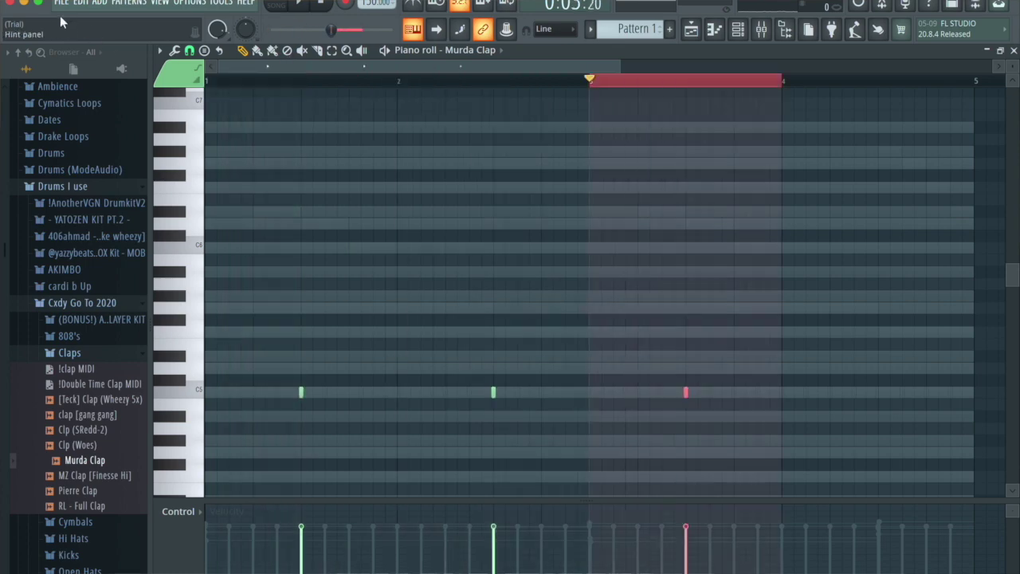
key(ctrl+b)
key(ctrl+d)
key(space)
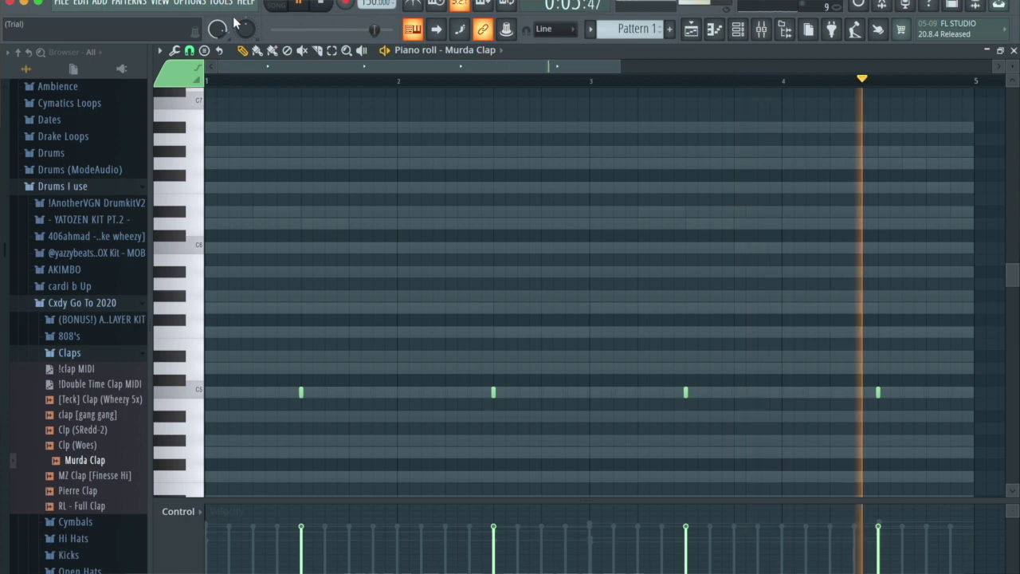
key(space)
Load the Mhm 808 sample from the 808's folder of Cxdy Go To 2020 as a new channel
key(F6)
click(92, 343)
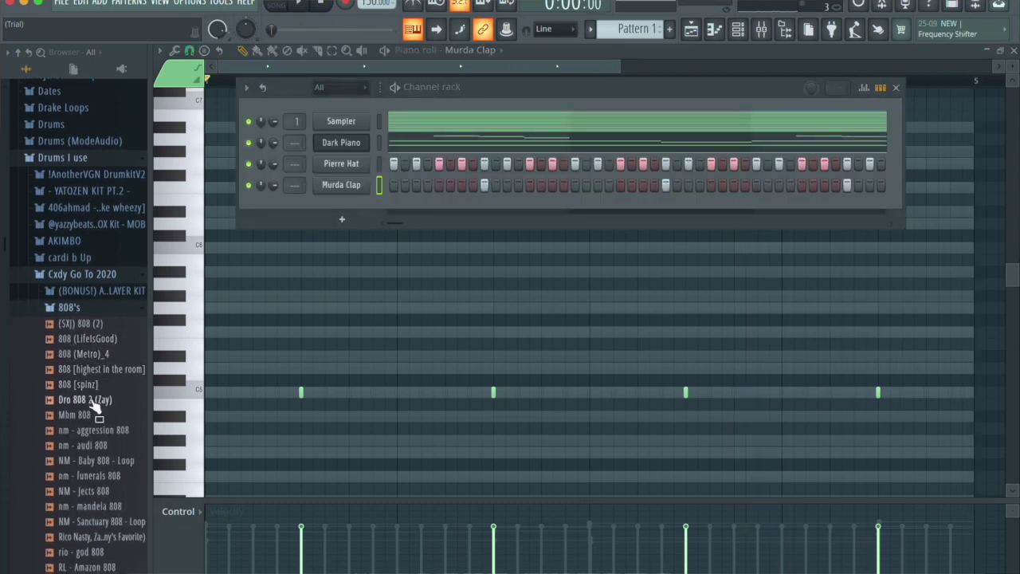
drag(79, 415, 374, 199)
Cut the stamped guide scale notes from the Sampler channel
click(738, 32)
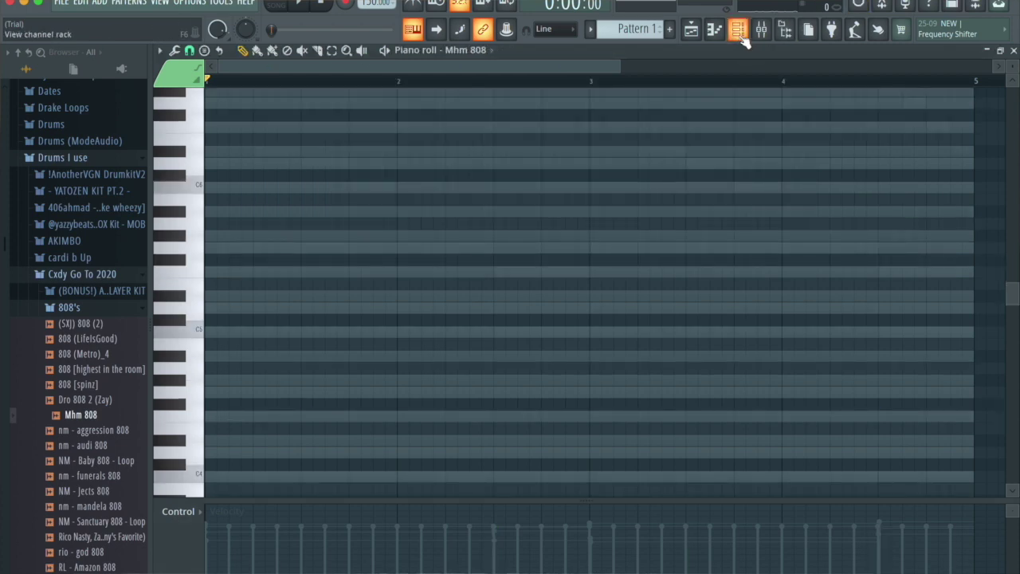
click(740, 34)
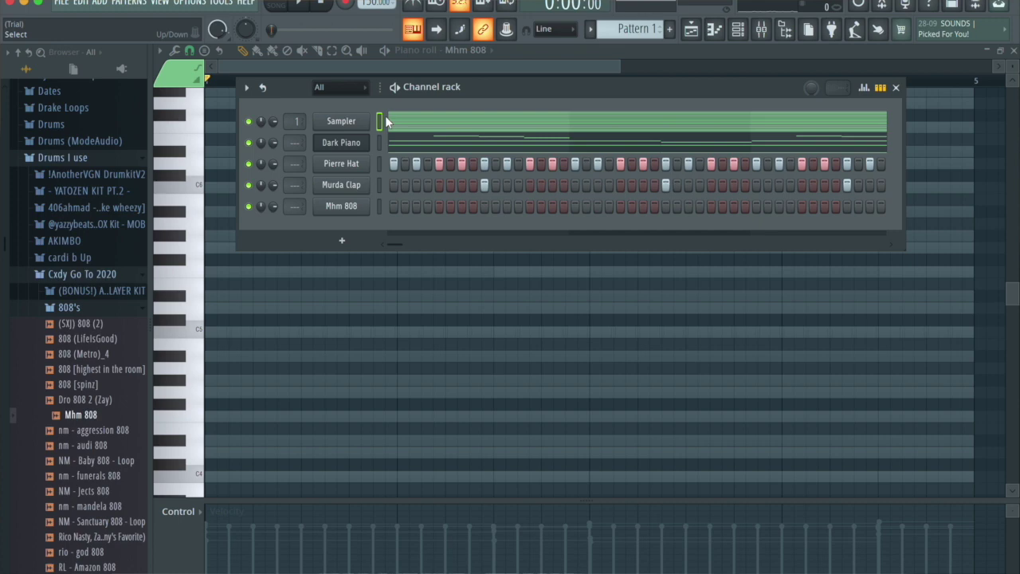
key(super+x)
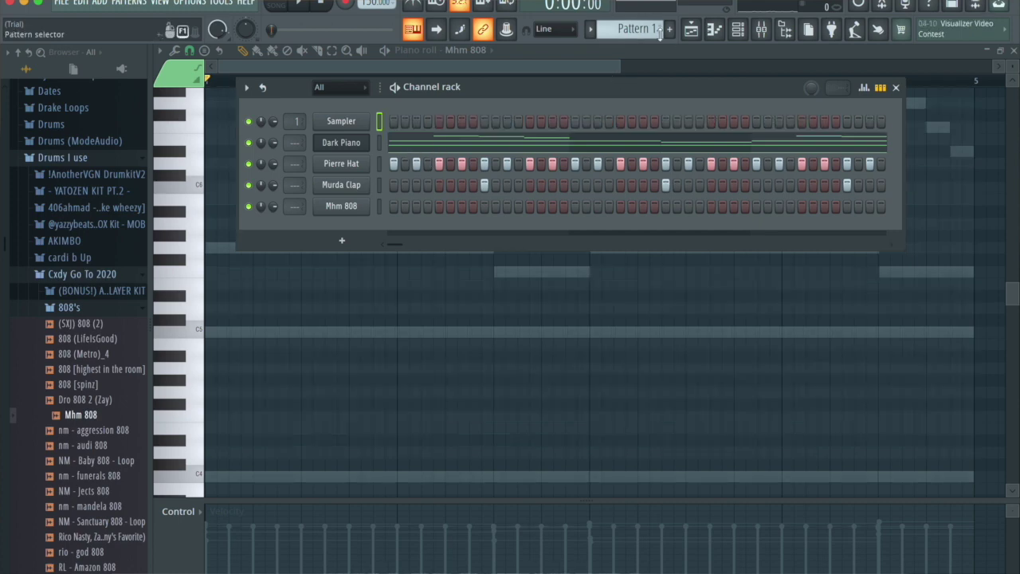
Place two-step C5 notes for Mhm 808 at bar 1 beats 1 and 4, bar 2 beats 2 and 3.5, and the start of bar 3
click(714, 29)
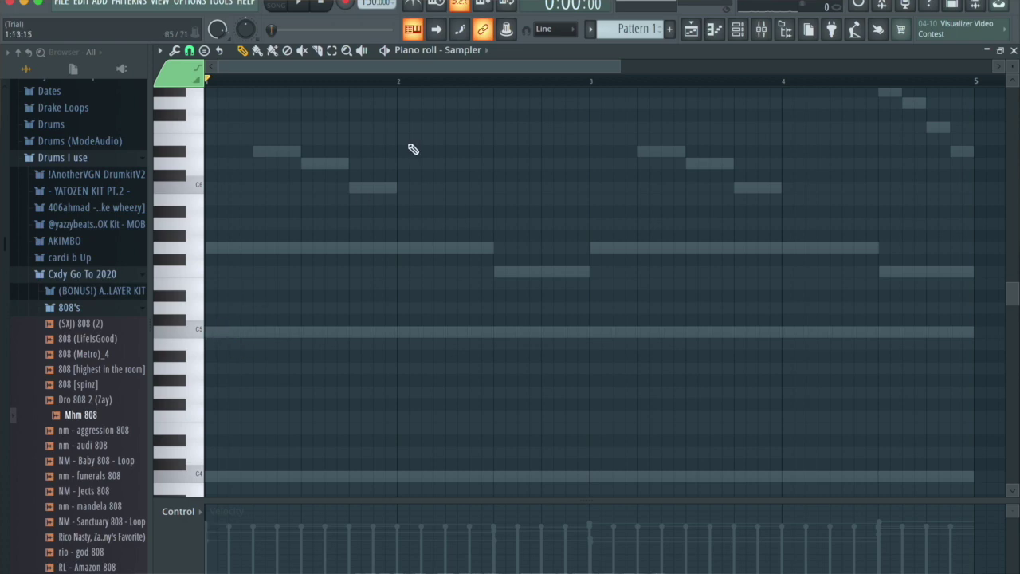
click(457, 71)
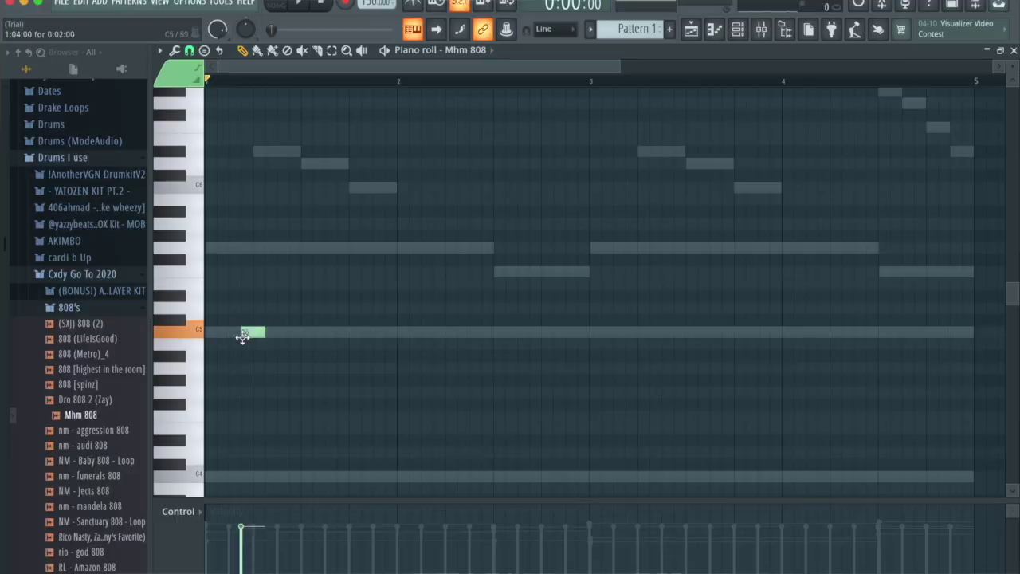
drag(239, 334, 136, 353)
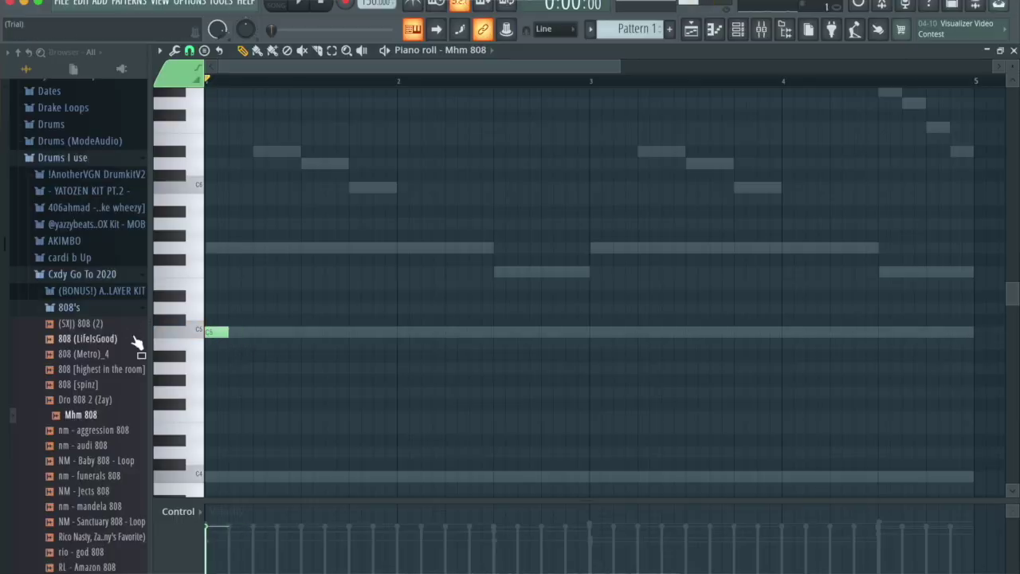
click(355, 333)
click(451, 333)
click(520, 333)
click(592, 333)
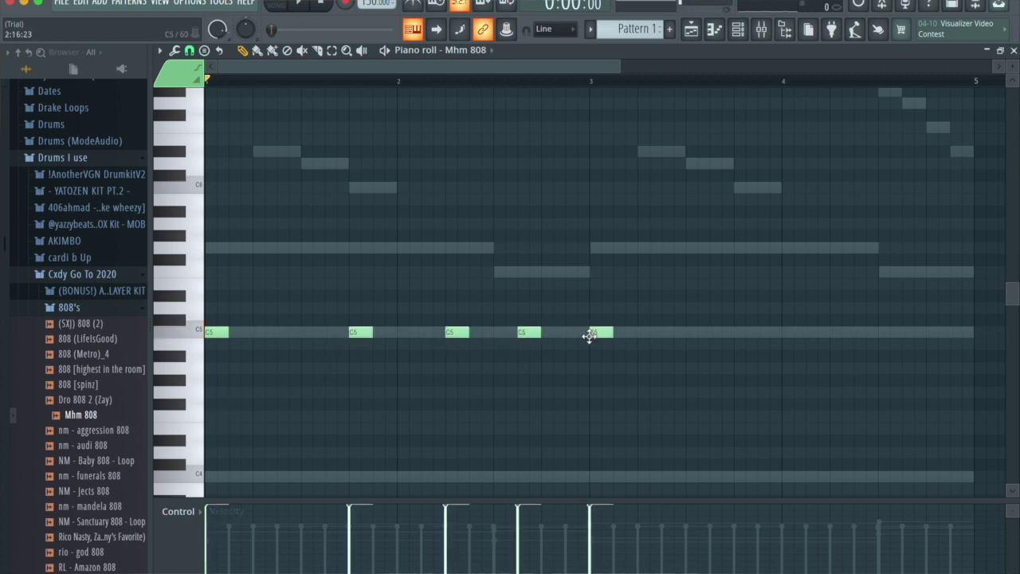
Extend the 808 notes end to end, delete the bar 3 note, and duplicate the two-bar pattern into bars 3 and 4
key(ctrl+l)
right_click(603, 334)
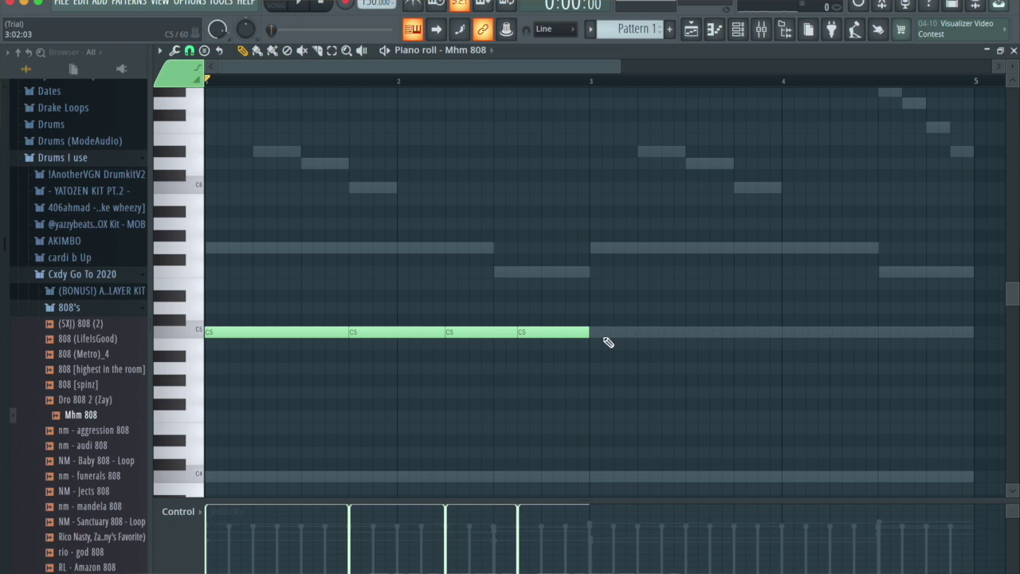
key(ctrl+b)
click(545, 270)
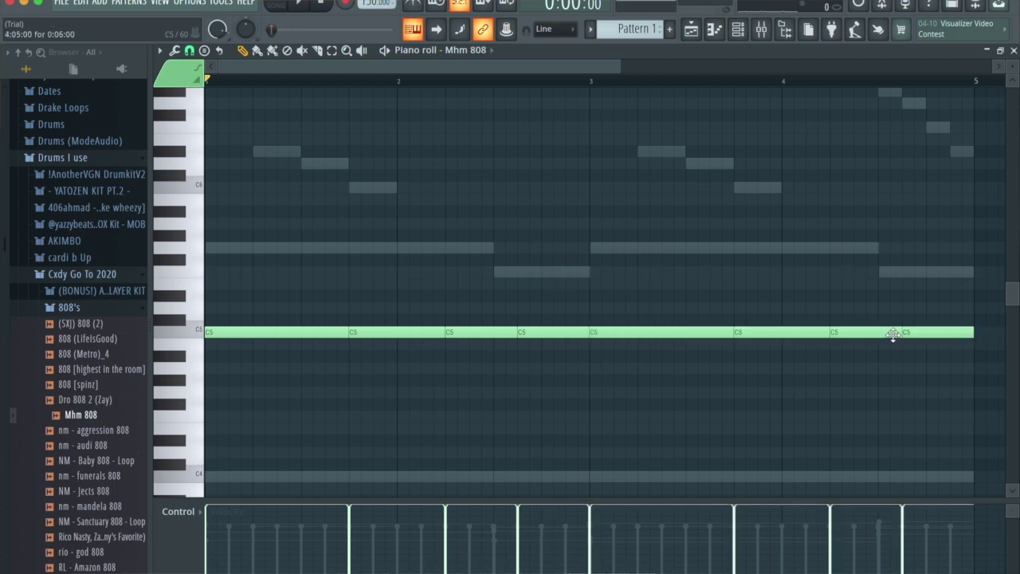
Add an extra C5 808 note halfway through the second beat of bar 4 and play back the pattern
click(855, 333)
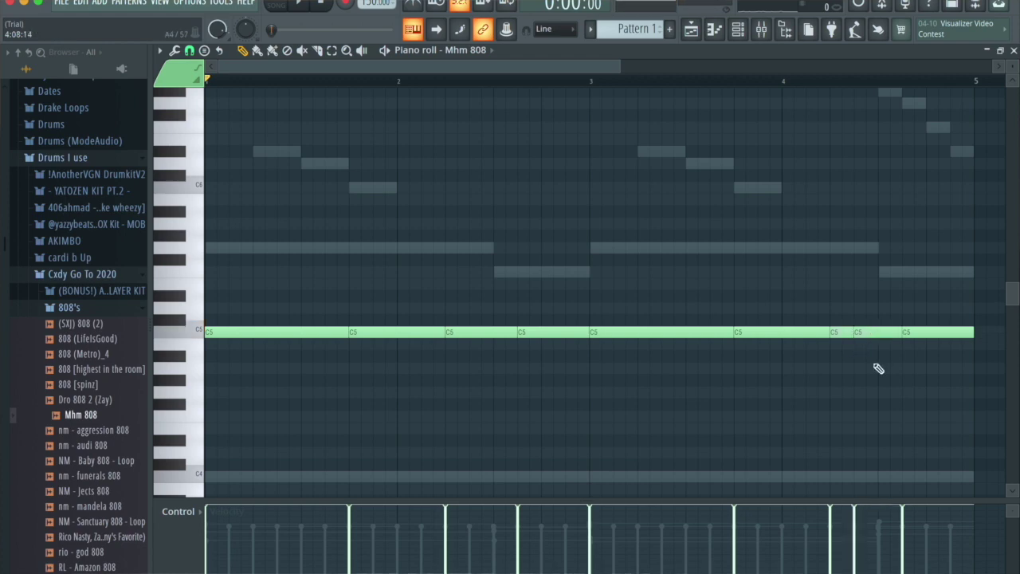
key(space)
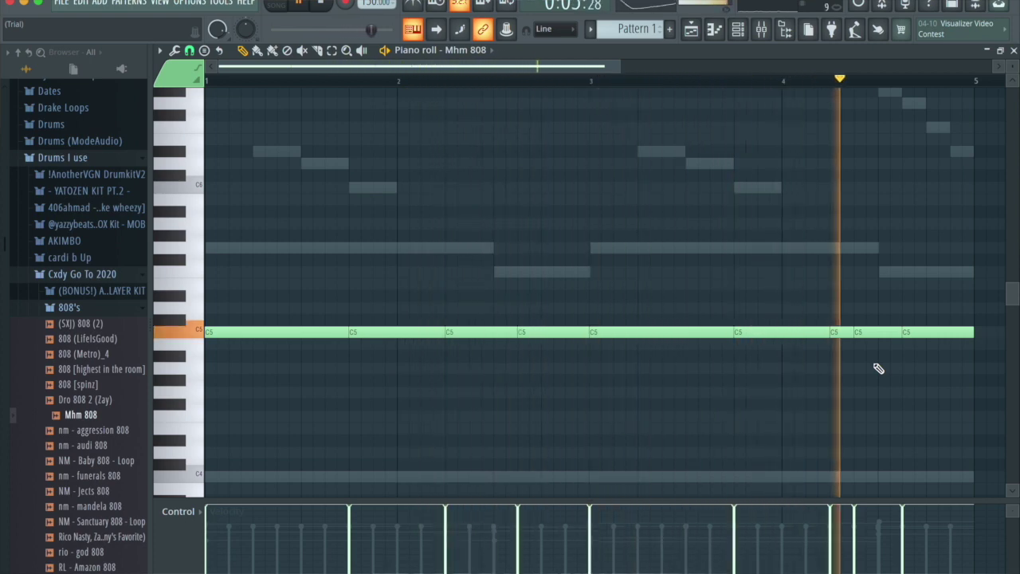
key(space)
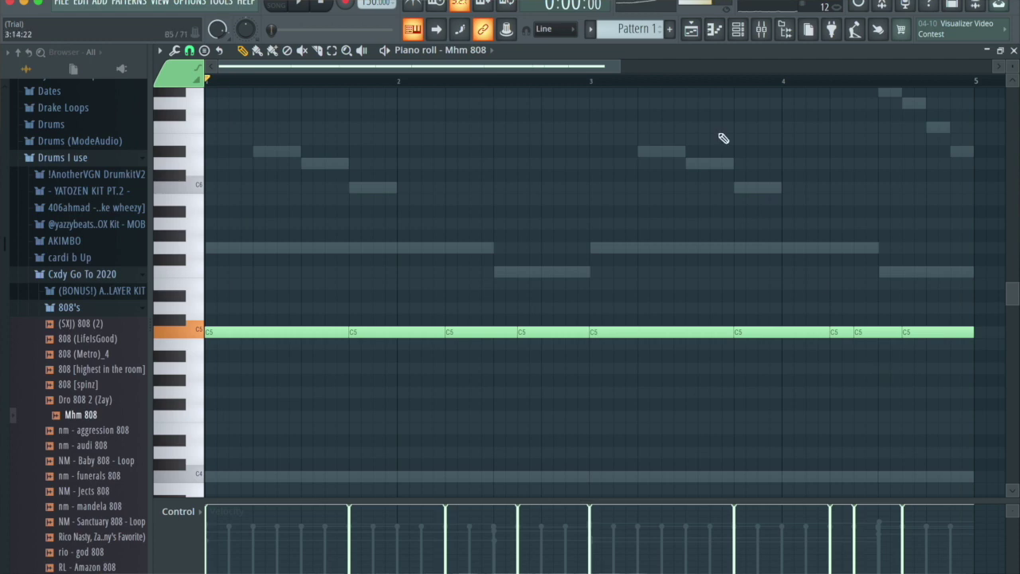
Enable the Mhm 808 volume envelope with the hold raised to maximum and the release time at 0%
click(738, 32)
click(738, 34)
click(738, 34)
click(738, 33)
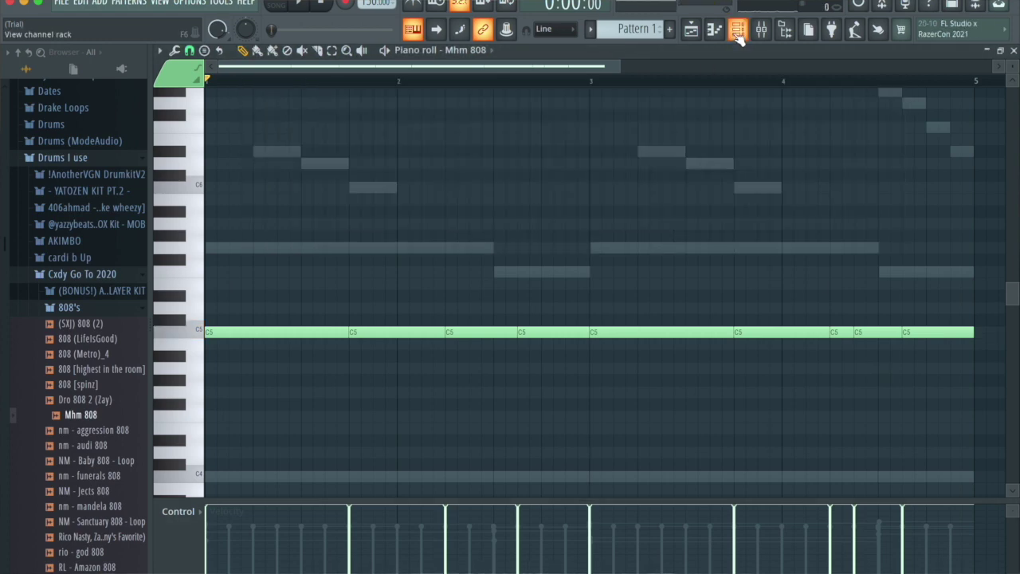
click(738, 34)
click(343, 211)
click(242, 150)
drag(241, 289, 241, 335)
drag(267, 298, 292, 327)
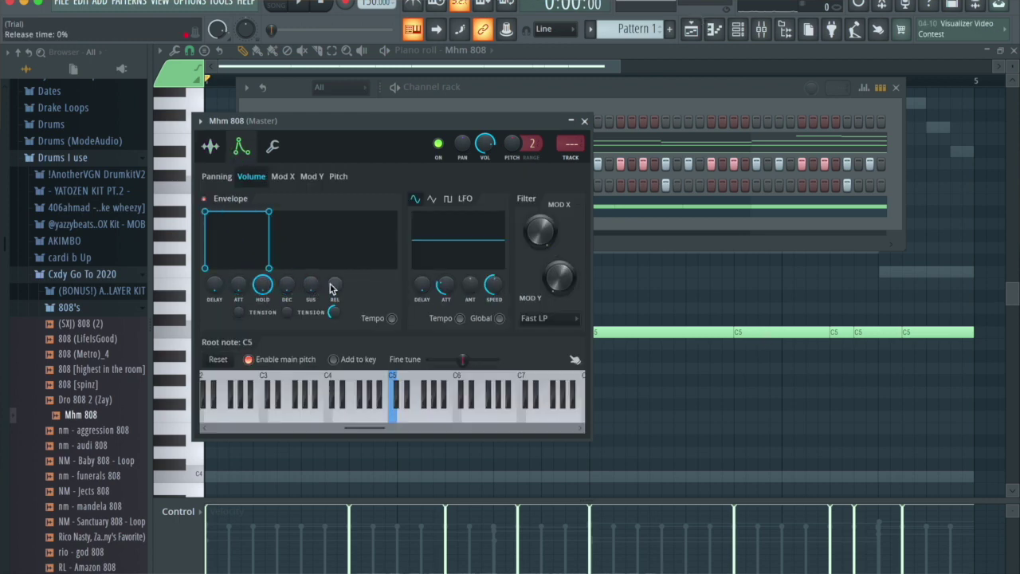
key(q)
Set the Mhm 808 channel to cut itself using cut group 2 by 2, and play back the pattern
click(272, 146)
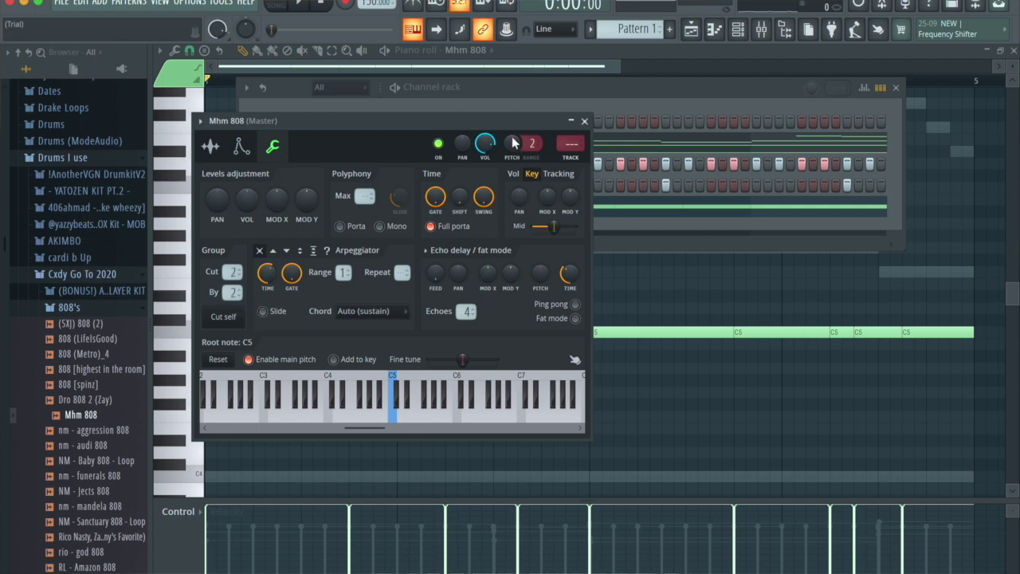
click(584, 121)
key(space)
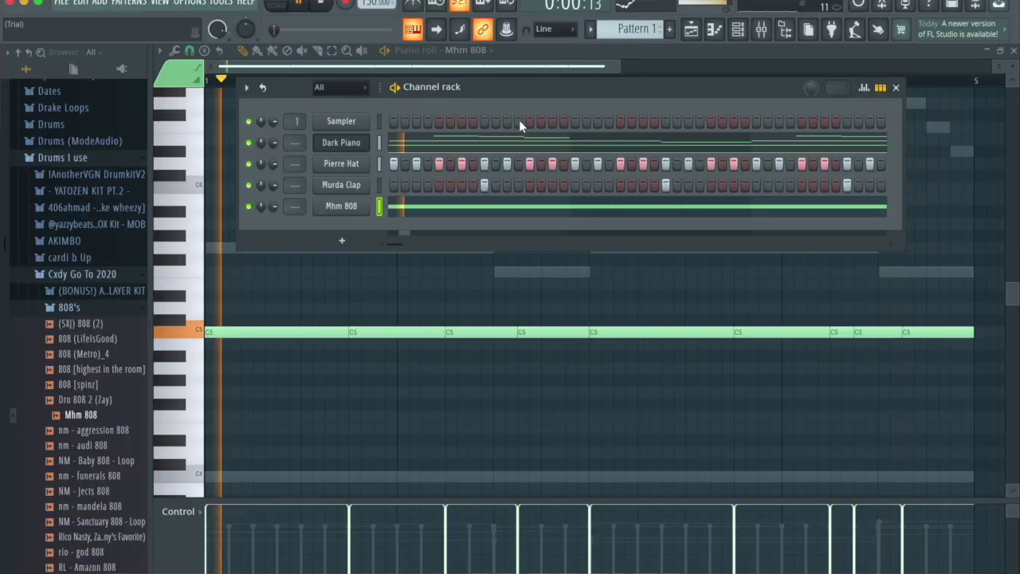
key(space)
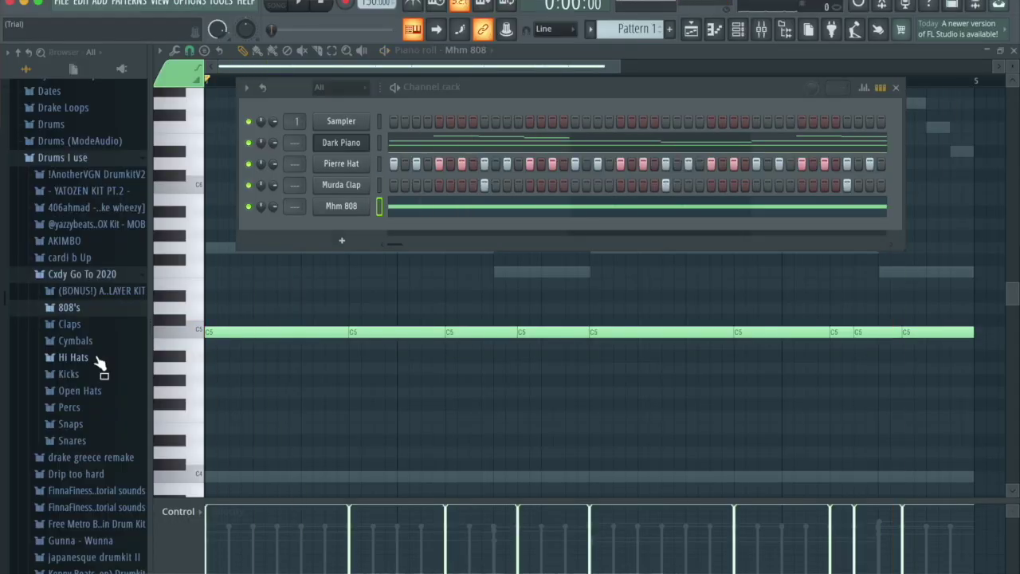
Load the nm - berry kick sample as a new channel, give it the 808's note pattern as short hits, and play it back
click(90, 376)
drag(87, 389, 364, 224)
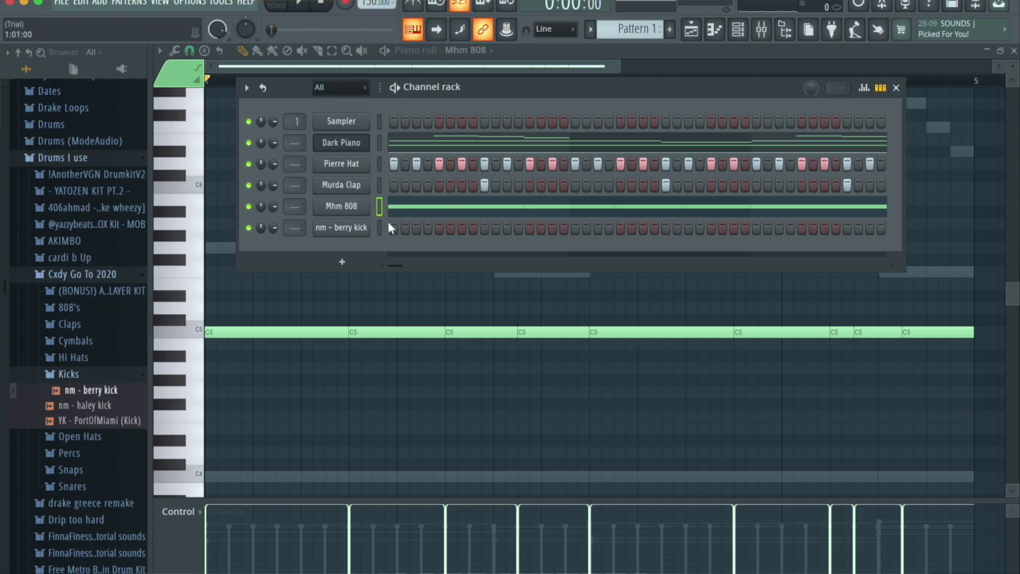
click(380, 229)
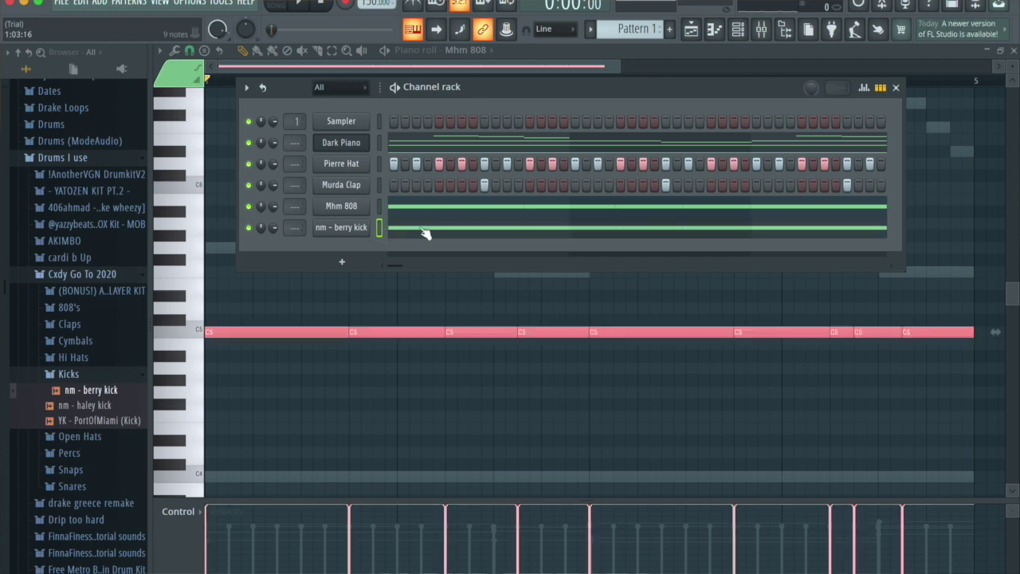
click(425, 230)
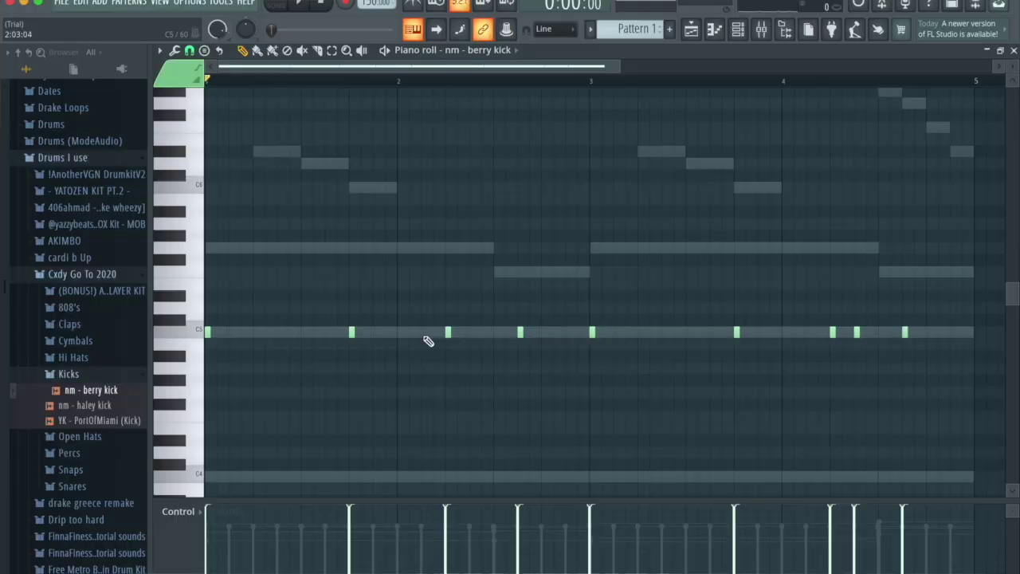
key(space)
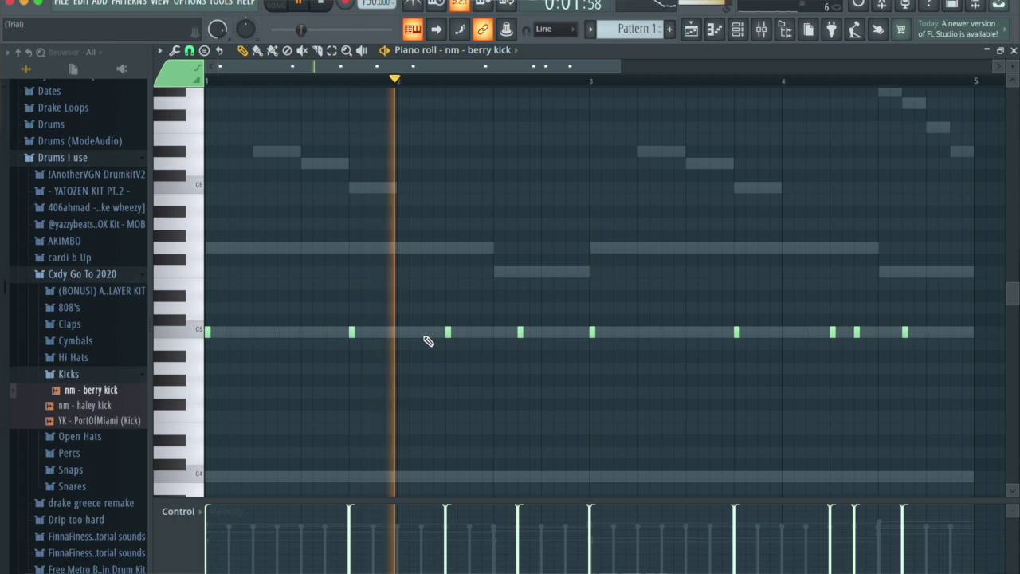